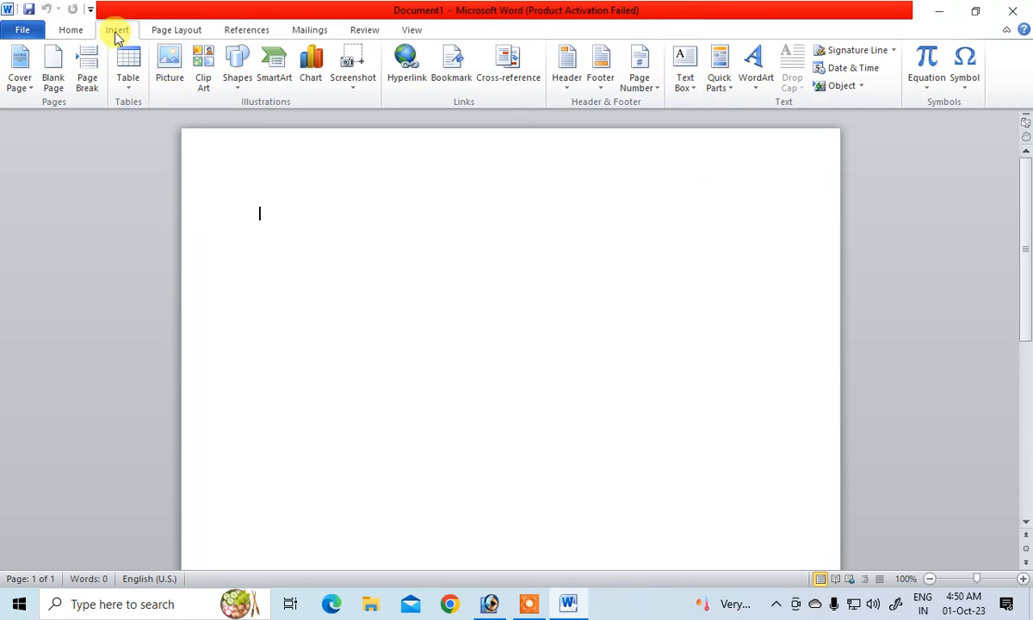
Insert a table of four columns and five rows, and fill its header row with Stock Name, Qty, Rate and Amount.
click(127, 97)
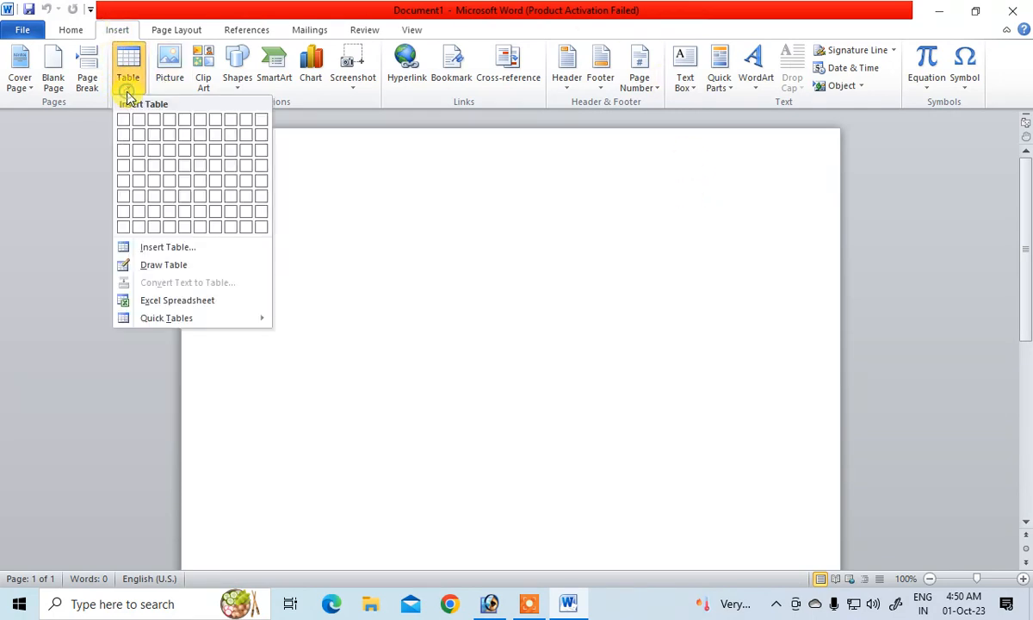
click(168, 178)
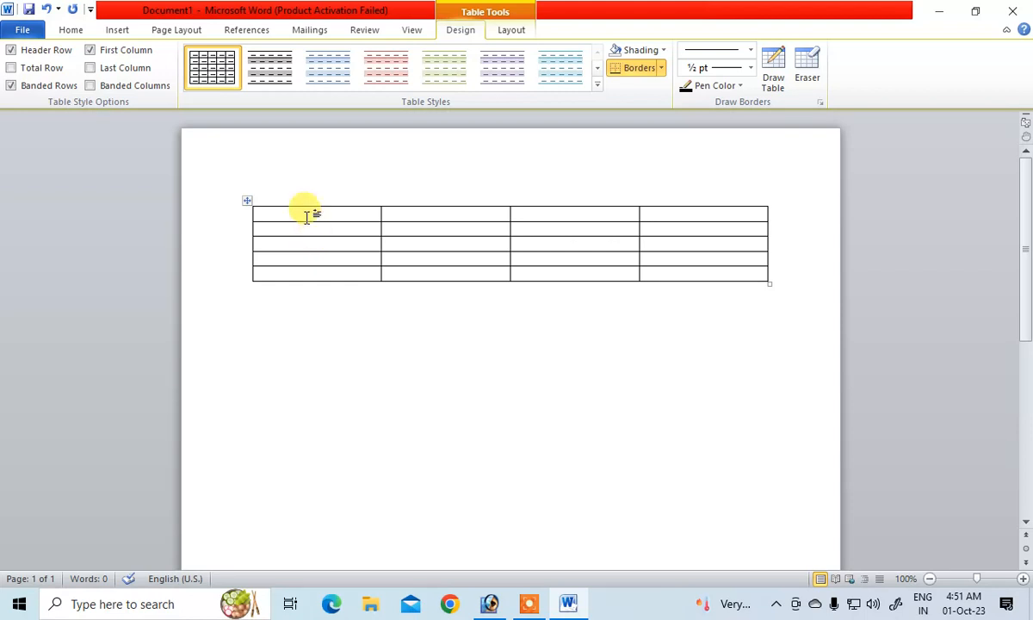
text(St)
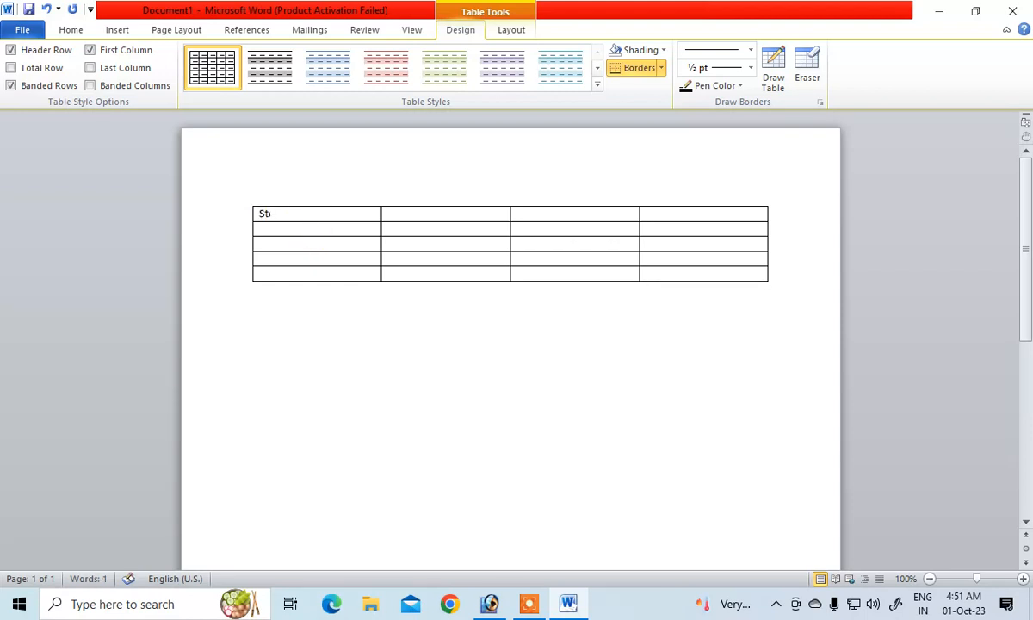
text(ock Name)
key(Tab)
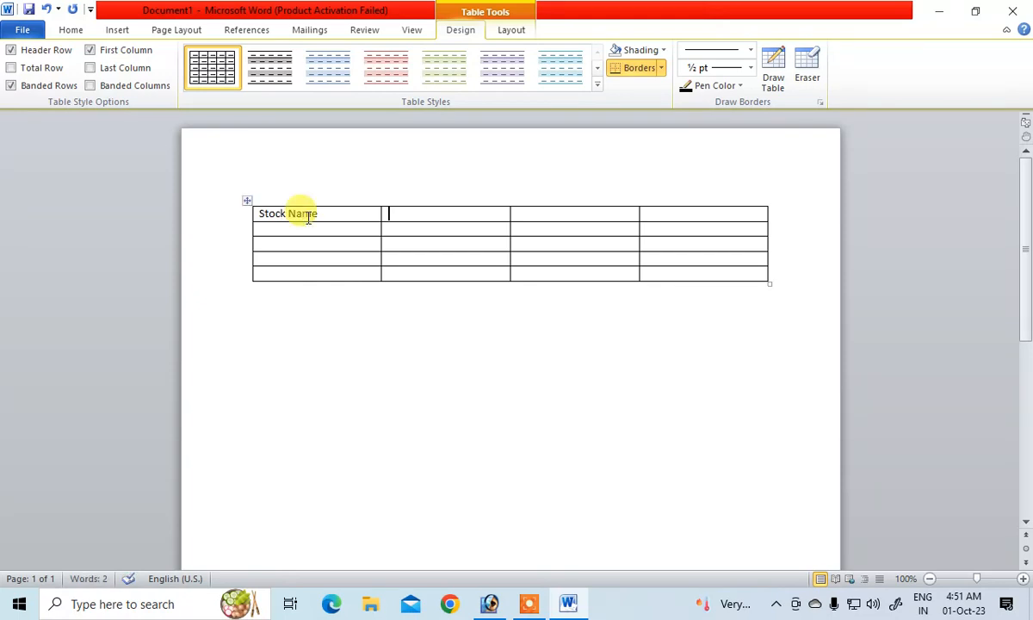
text(Qty)
key(Tab)
text(Ra)
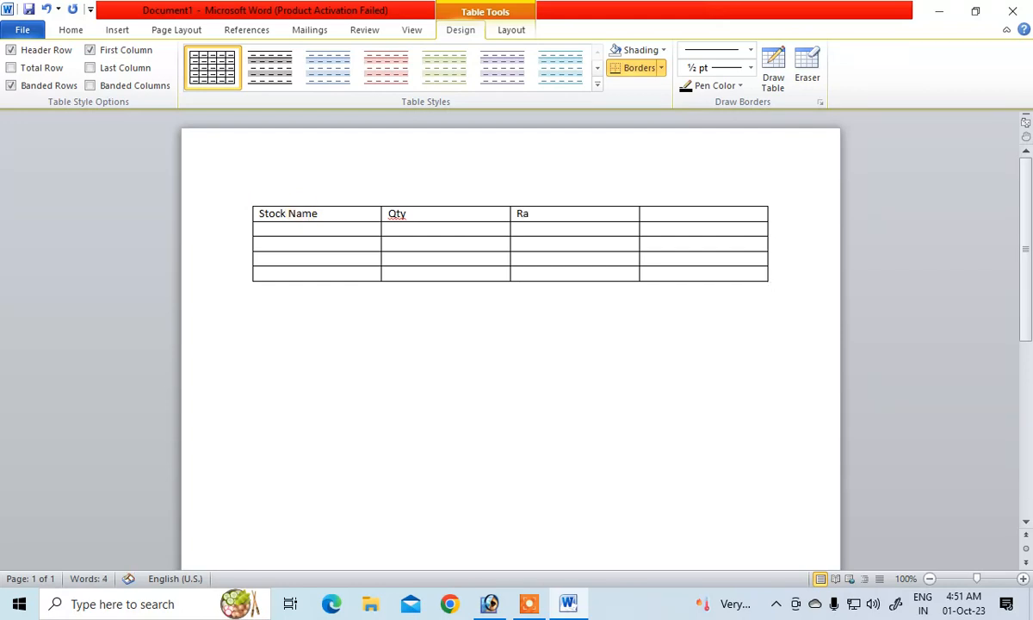
text(te)
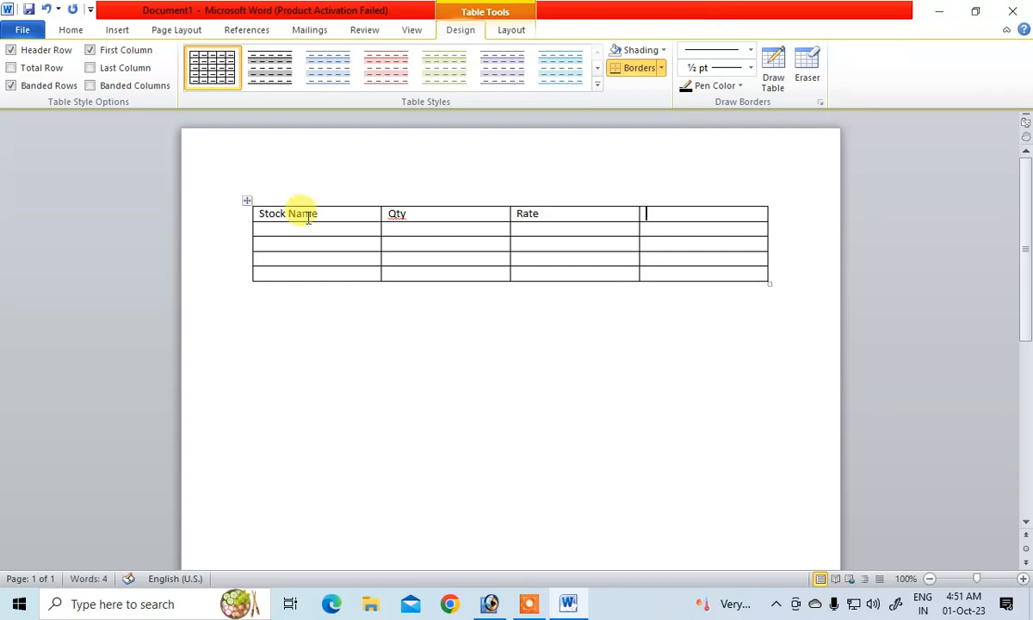
key(Tab)
text(A)
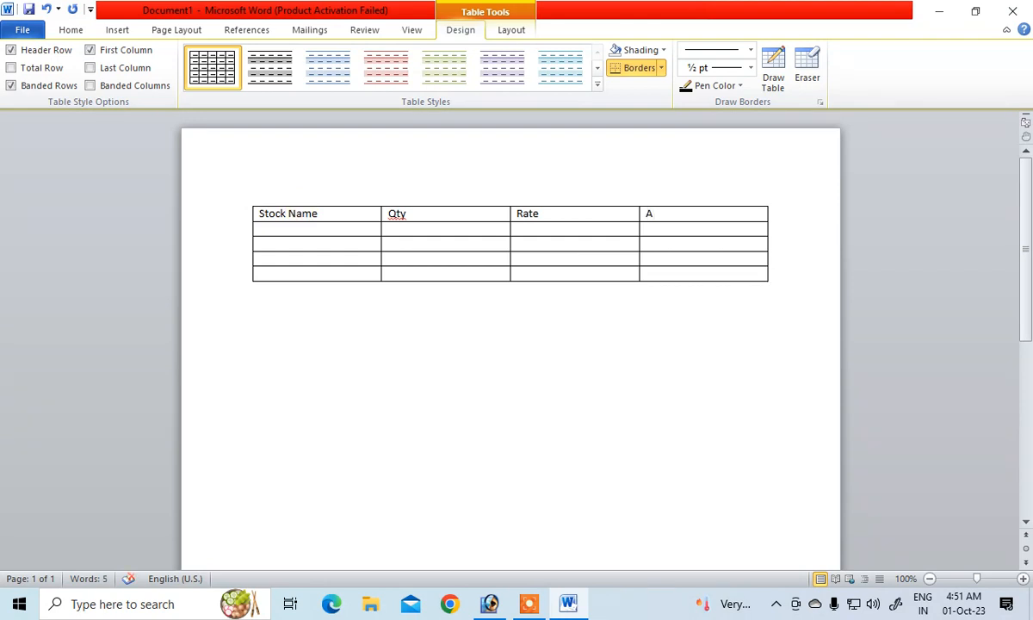
text(mount)
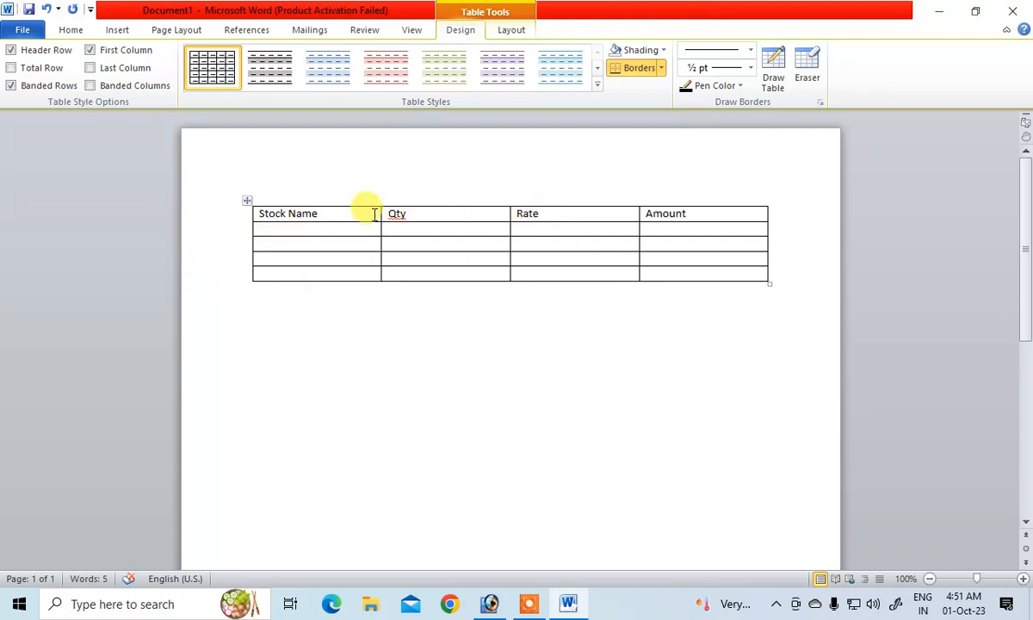
Fill the Stock Name column below its header with Mouse, Keyboard, Monitor and ssd.
click(280, 231)
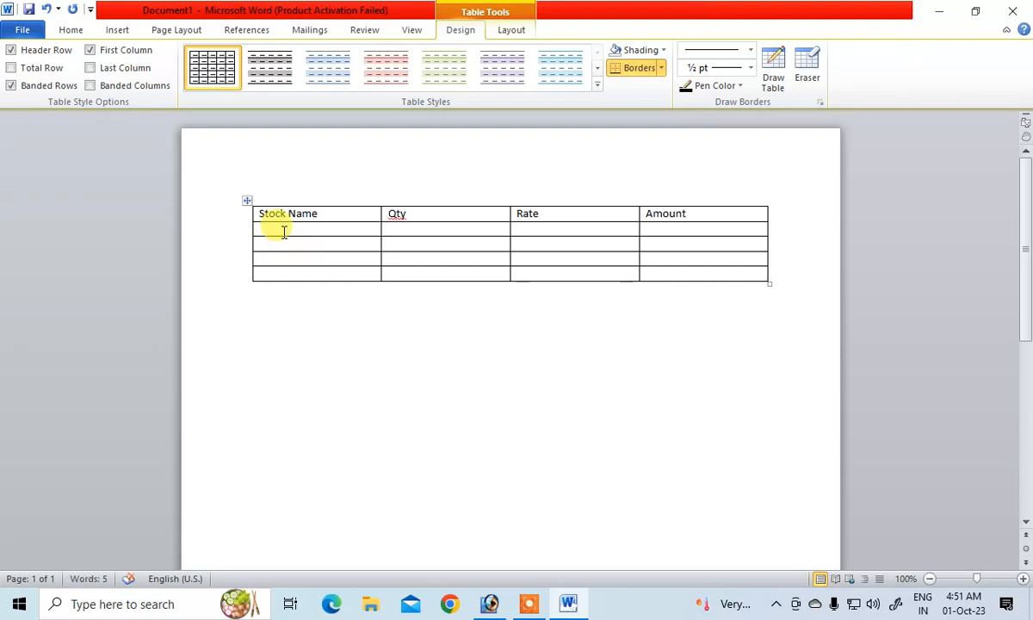
text(Mouse)
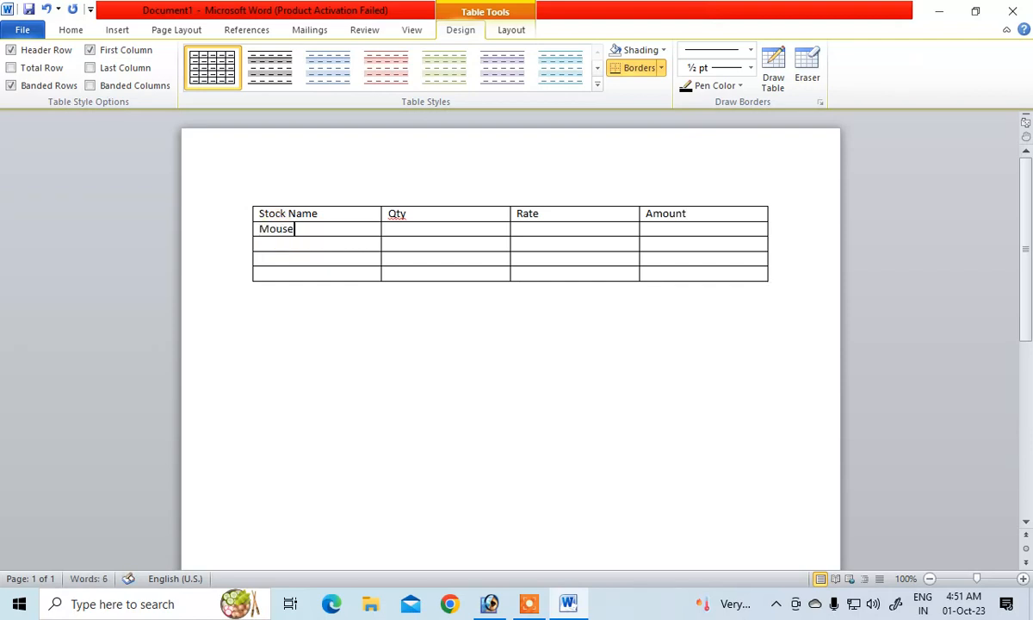
key(Down)
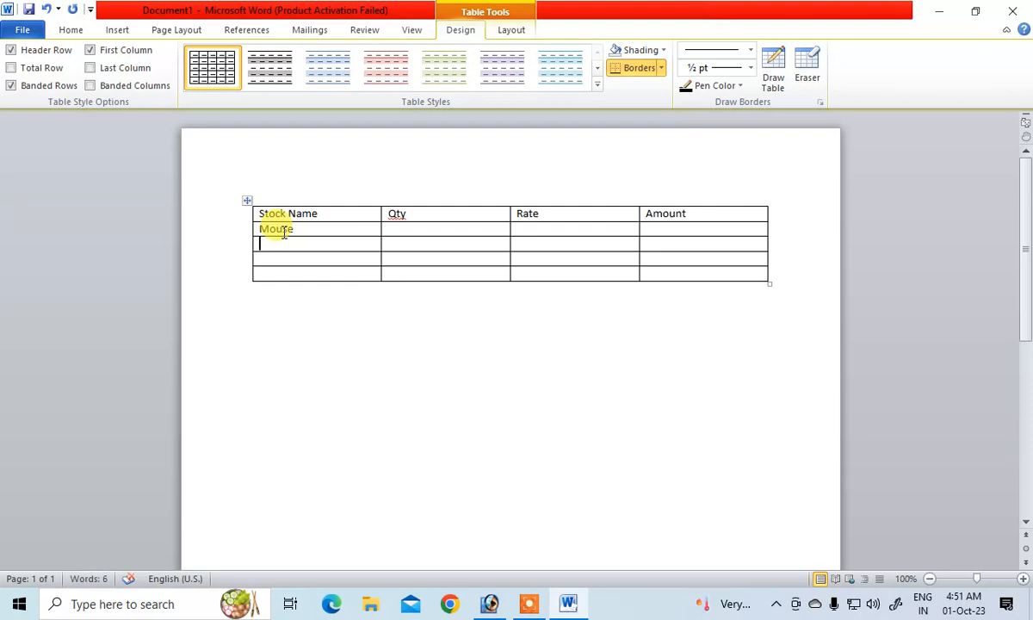
text(k)
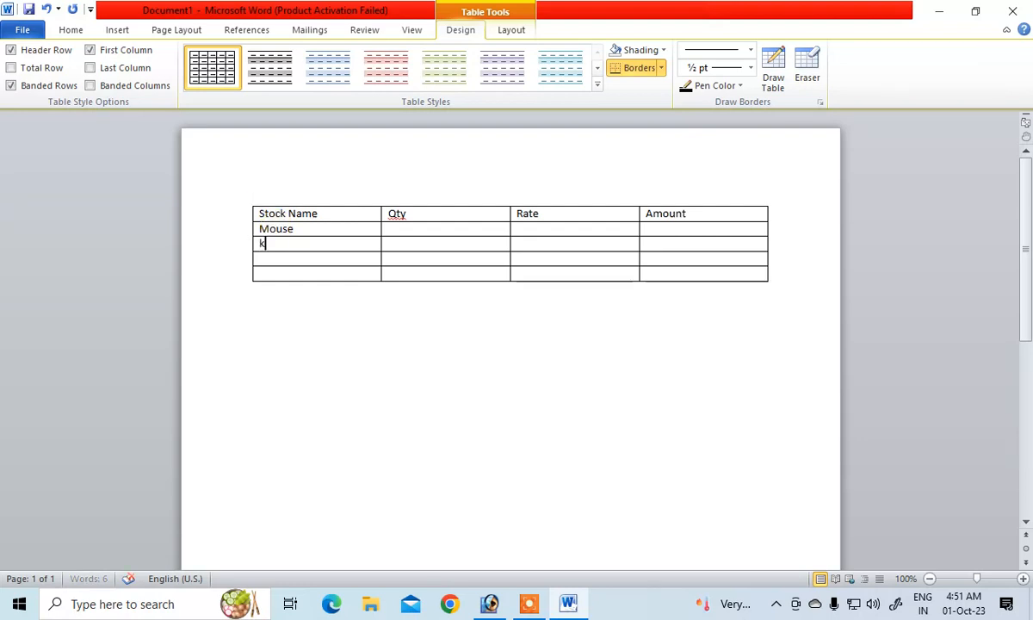
text(eyboard)
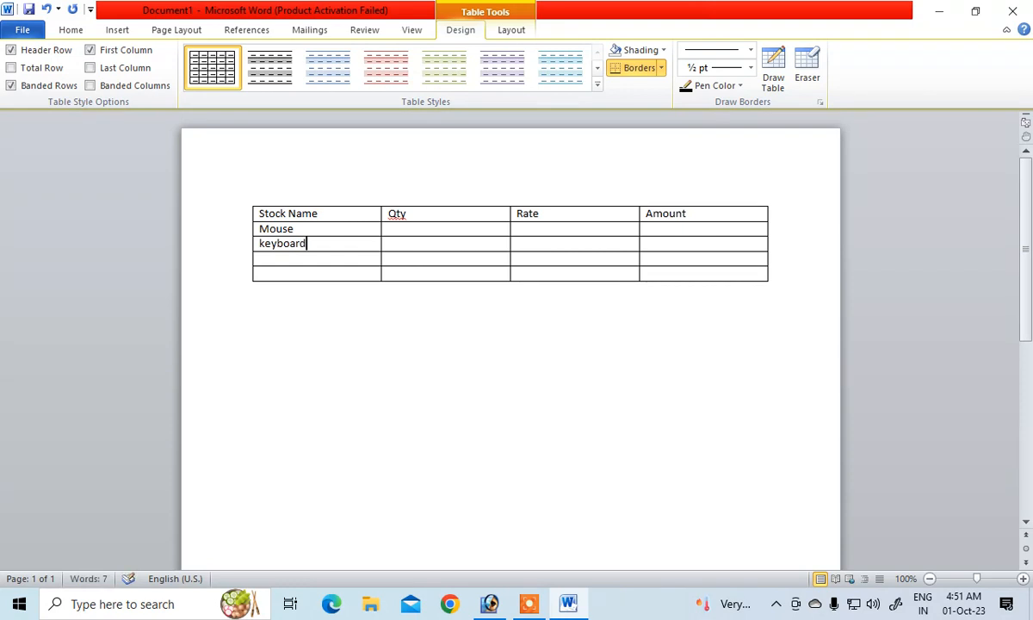
key(Down)
text(mo)
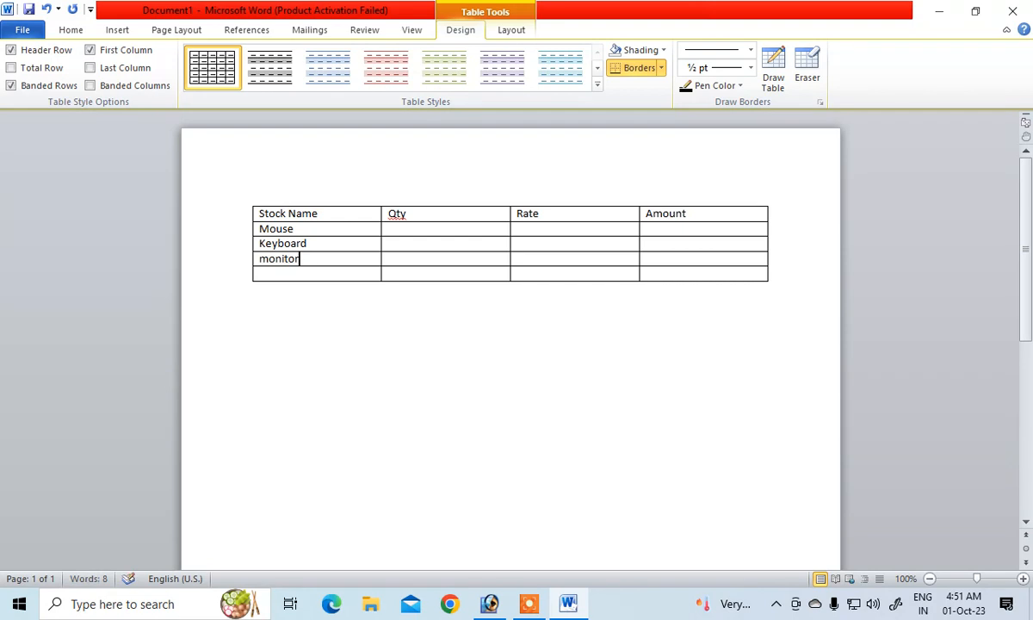
key(Down)
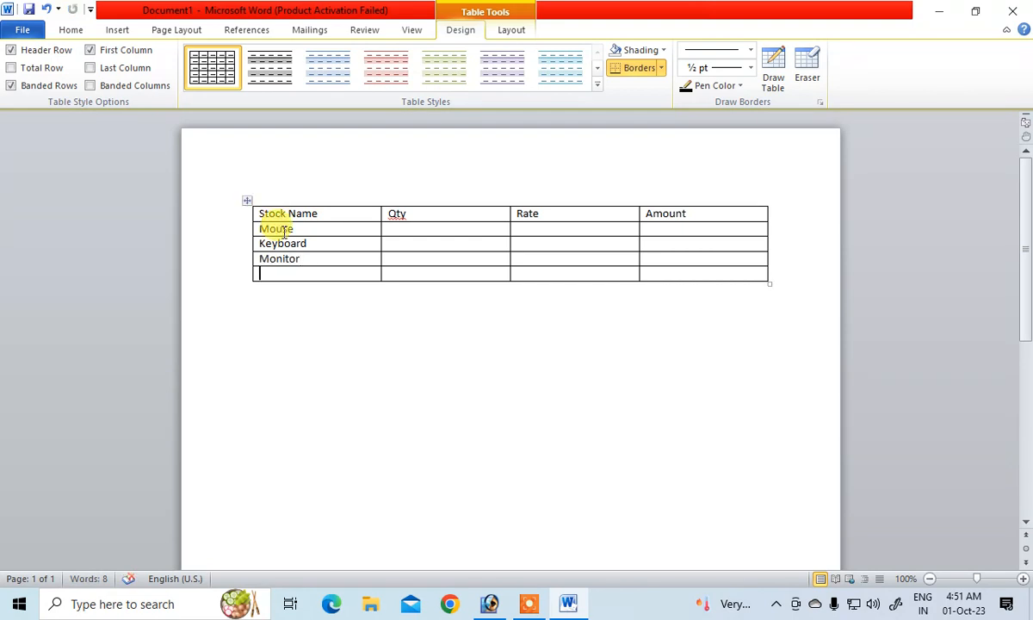
text(cd)
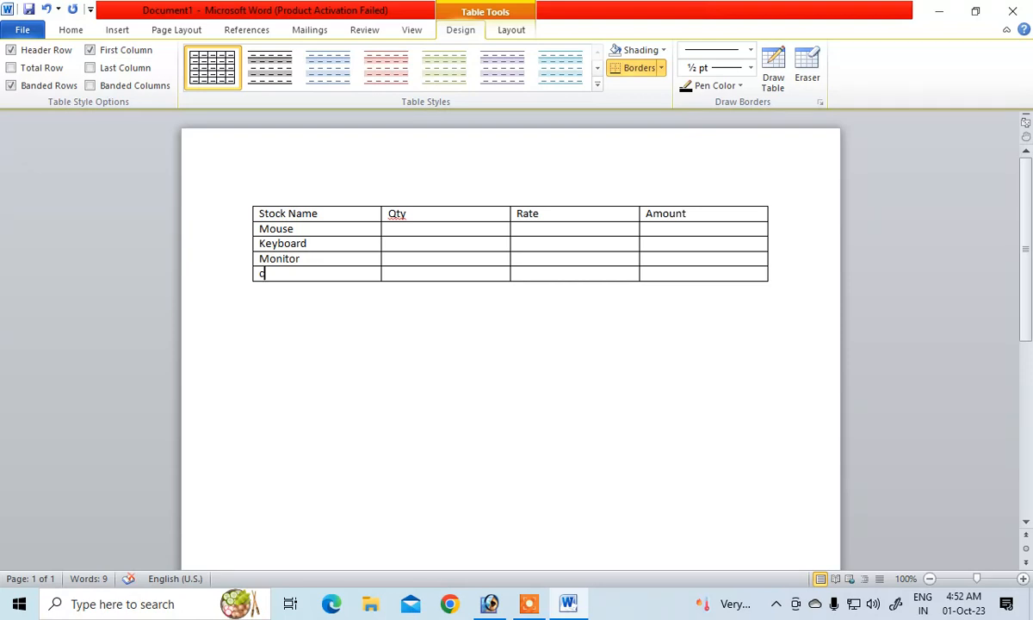
text(ssd)
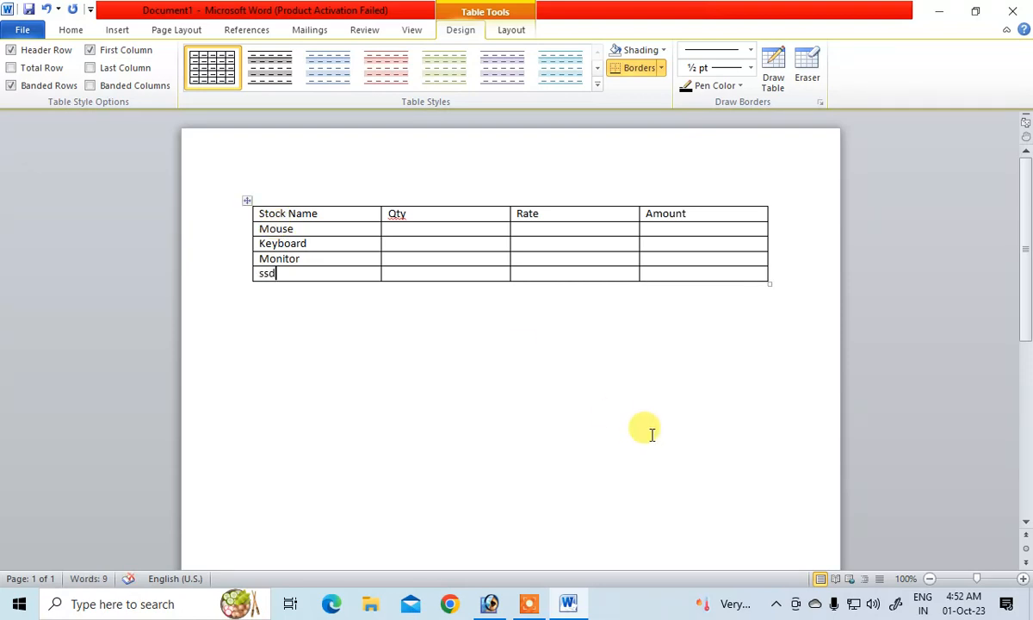
Fill the Qty column with 52 for Mouse, 56 for Keyboard, 5 for Monitor and 12 for ssd.
click(391, 228)
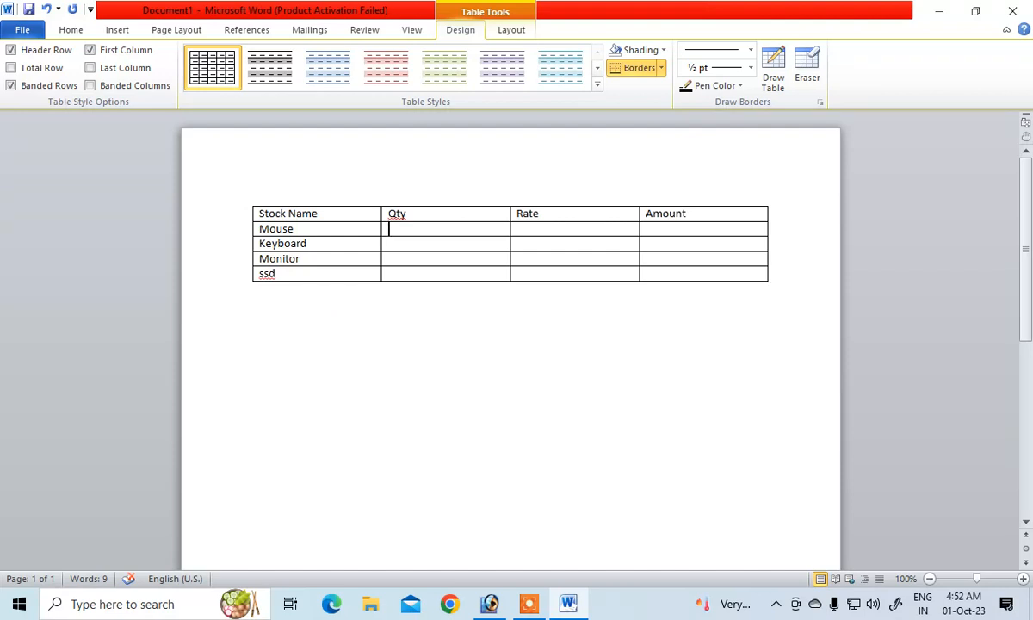
text(52)
key(Return)
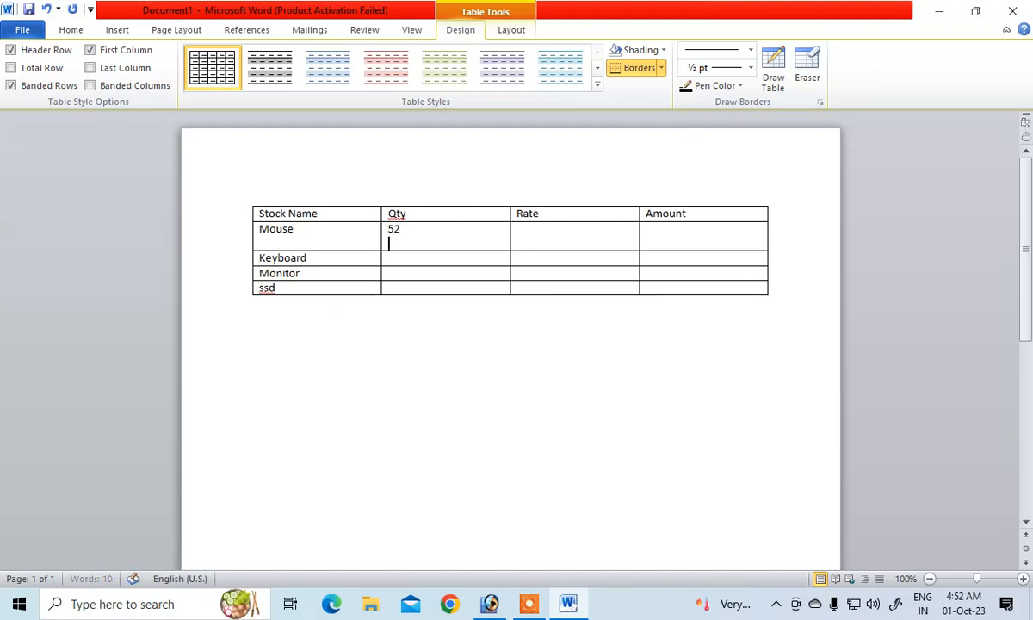
key(BackSpace)
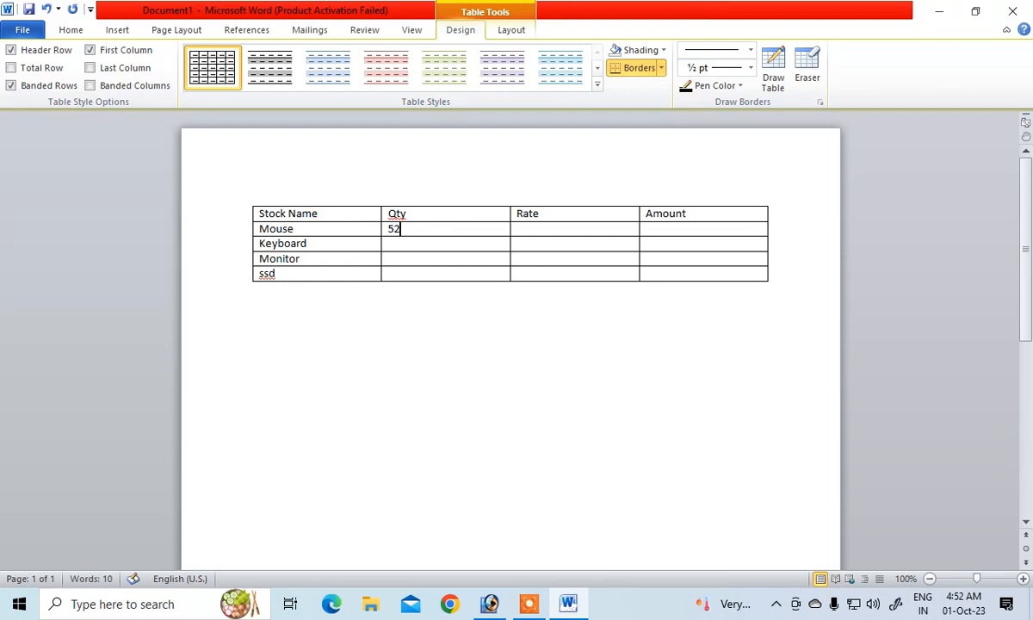
key(Down)
text(56)
key(Down)
key(Down)
text(1)
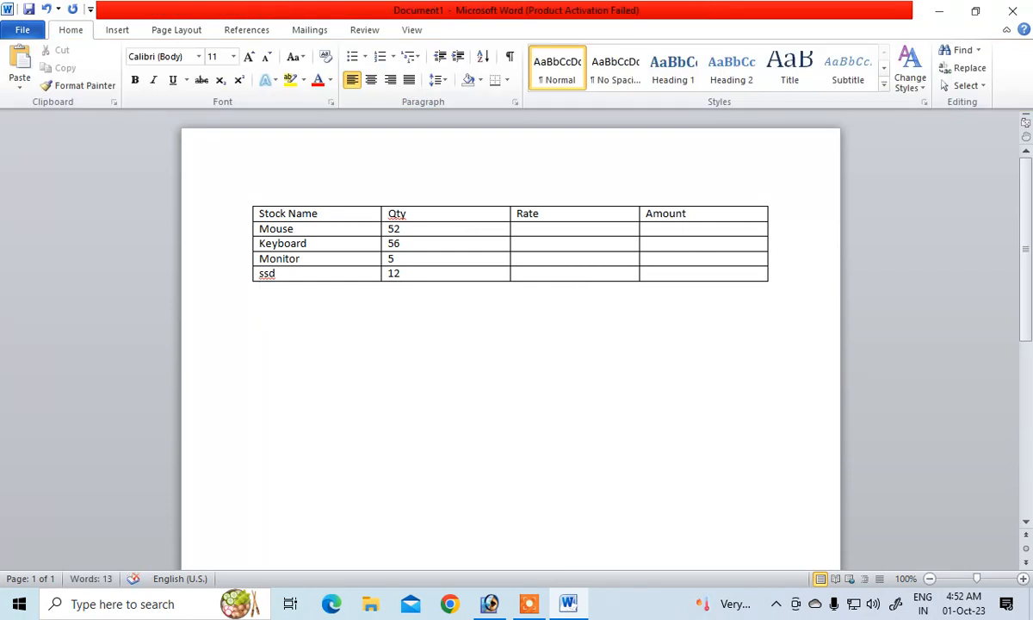
Fill the Rate column with 200 for Mouse, 300 for Keyboard, 5000 for Monitor and 1000 for ssd.
click(529, 226)
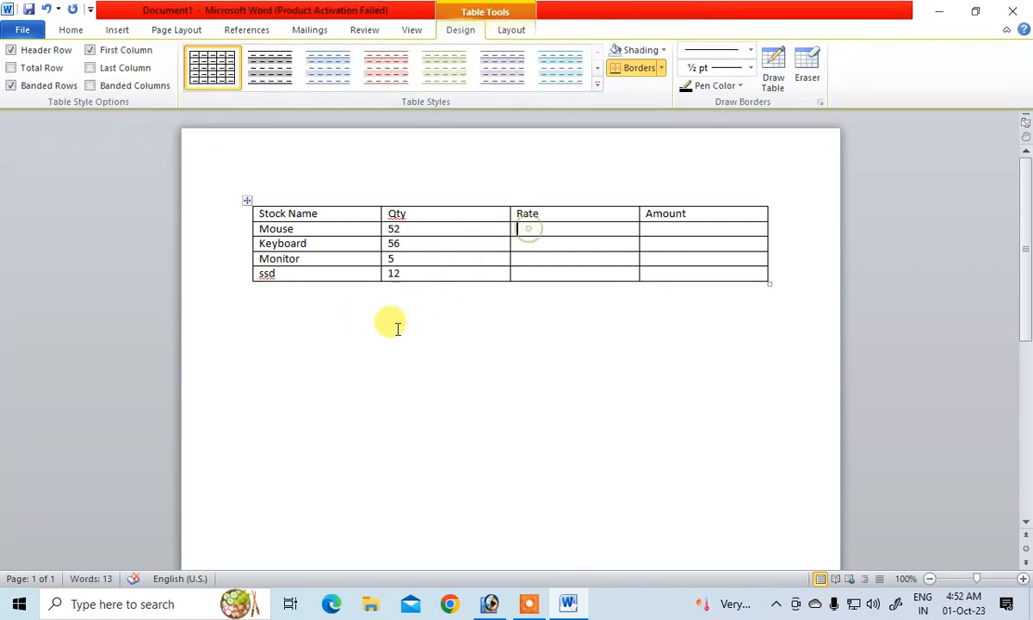
text(200)
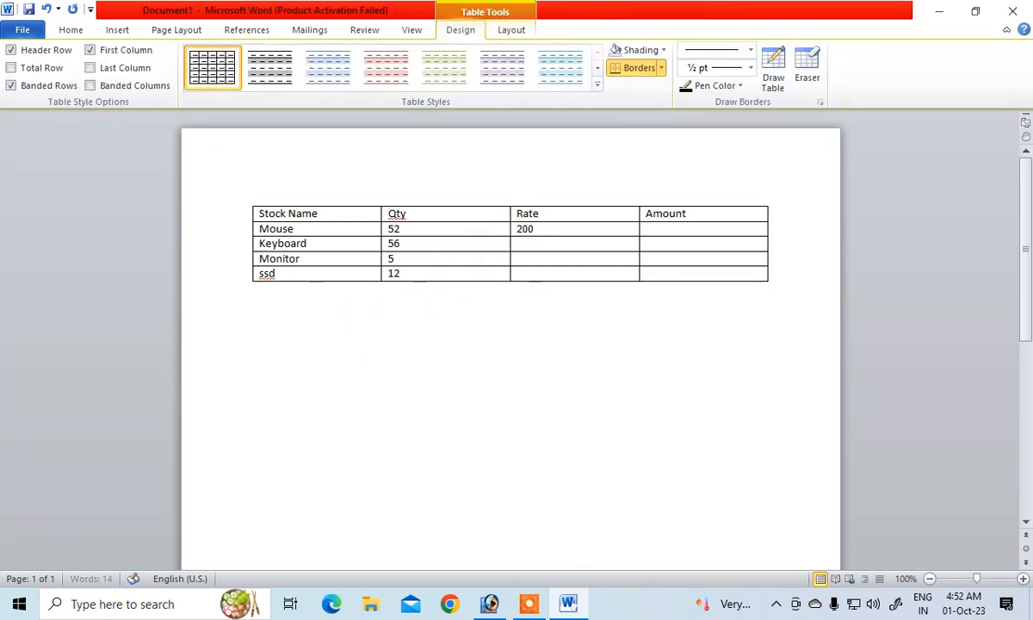
key(Down)
text(3)
text(00)
text(500)
text(1000)
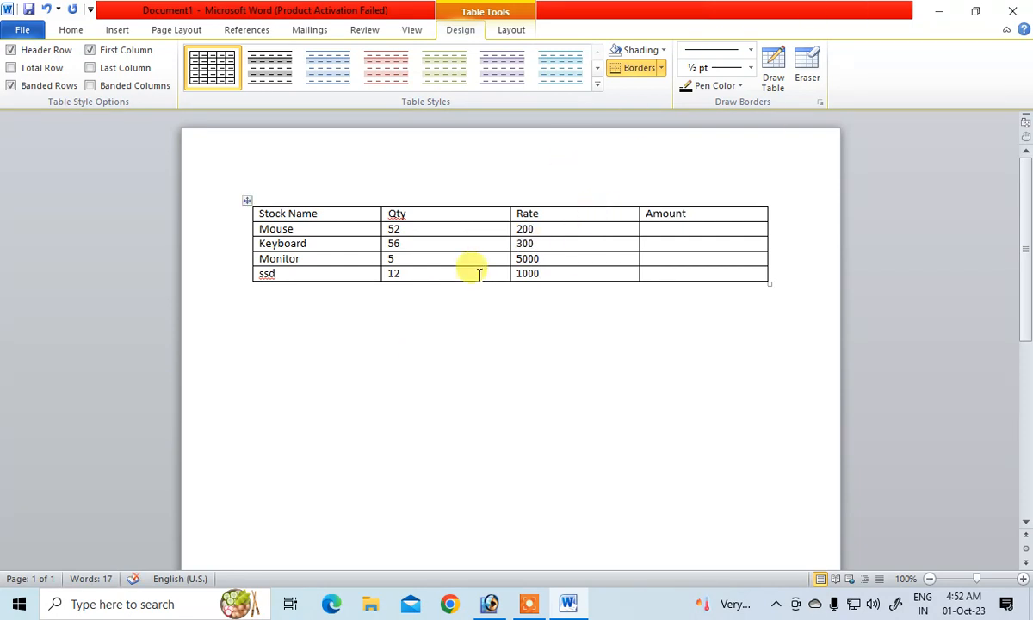
Start a formula field in the Amount cell of the Mouse row, keeping the table clear of the dialog.
click(665, 228)
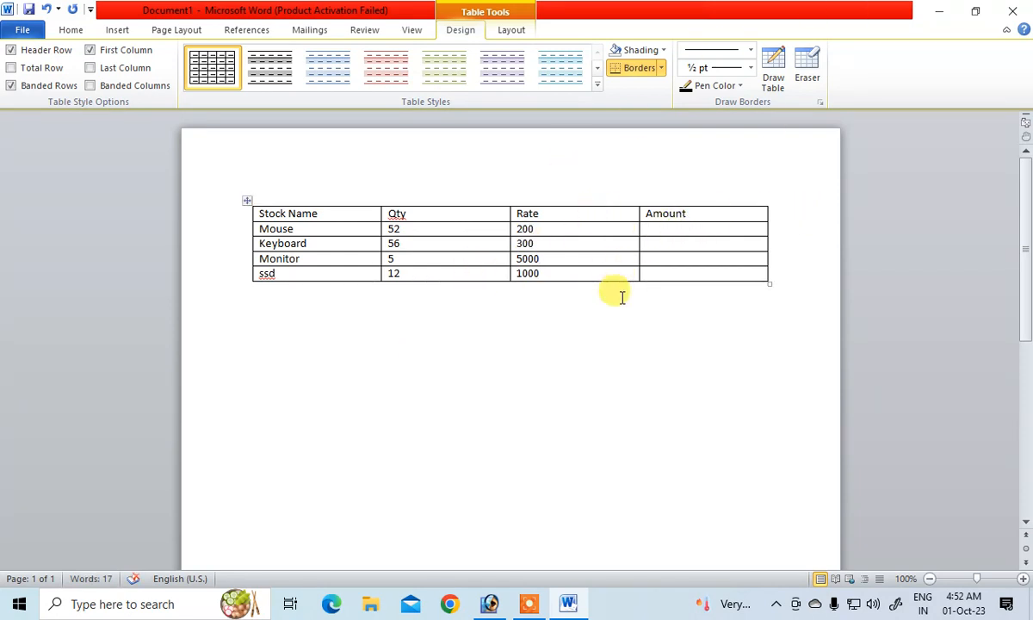
click(117, 29)
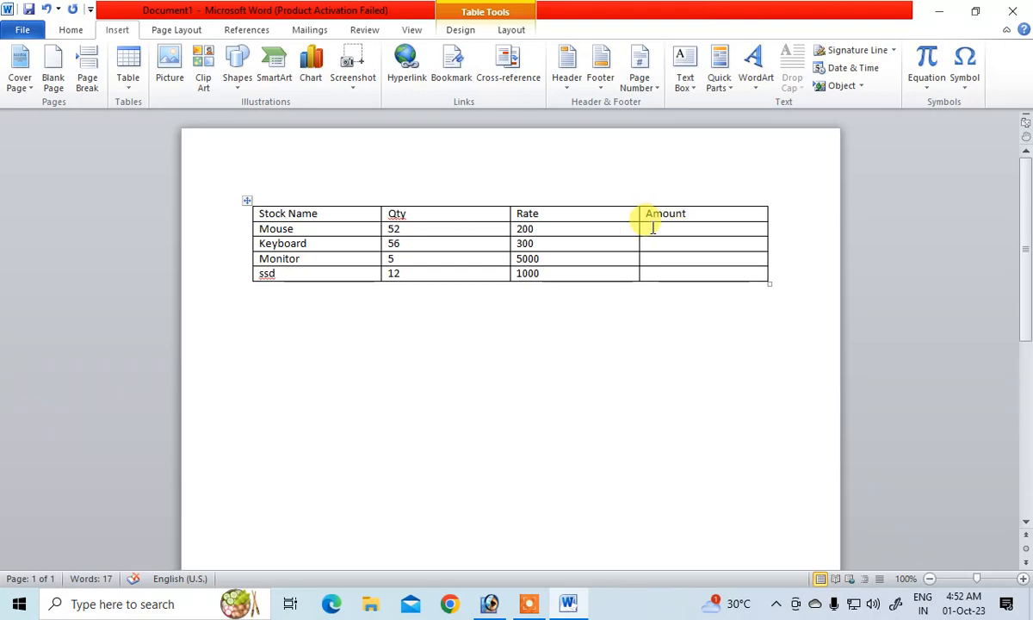
click(721, 82)
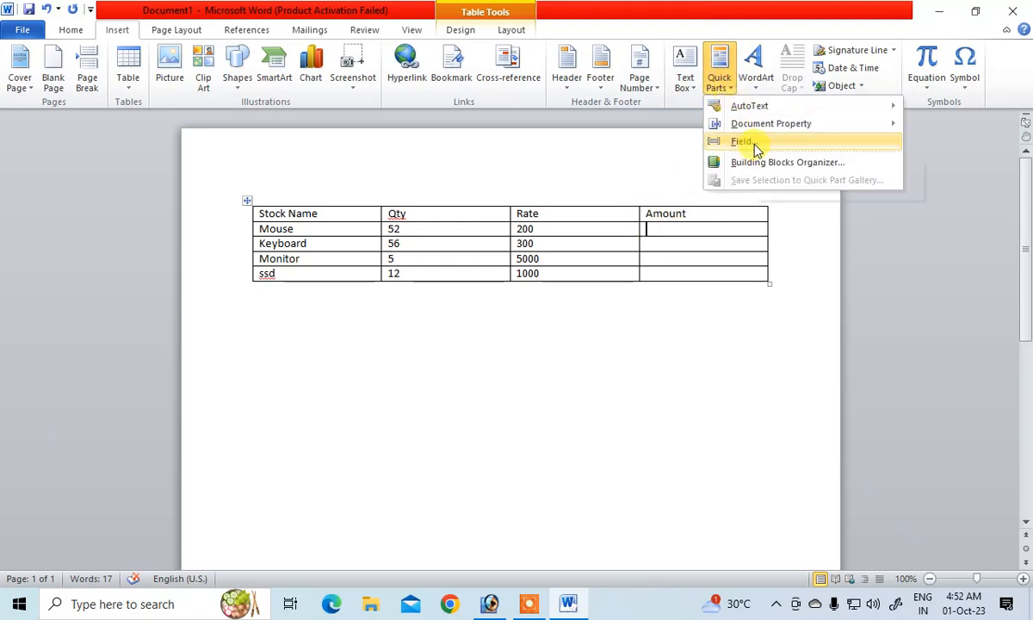
click(751, 143)
drag(487, 127, 595, 301)
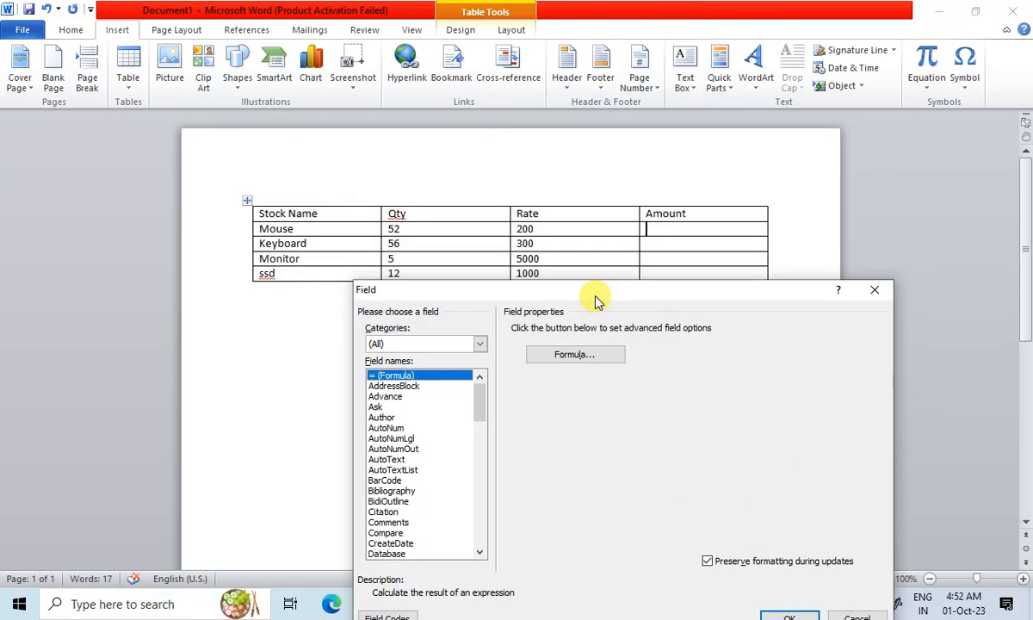
click(575, 357)
drag(528, 390, 488, 348)
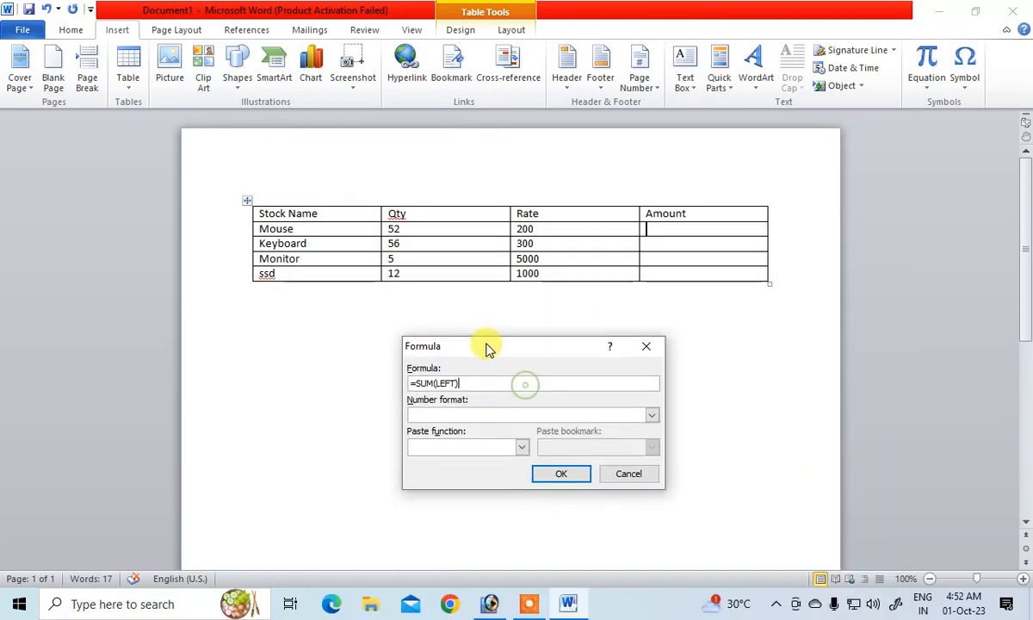
Replace the suggested SUM formula with =product(left) and insert it in the Mouse row's Amount cell.
drag(460, 384, 433, 384)
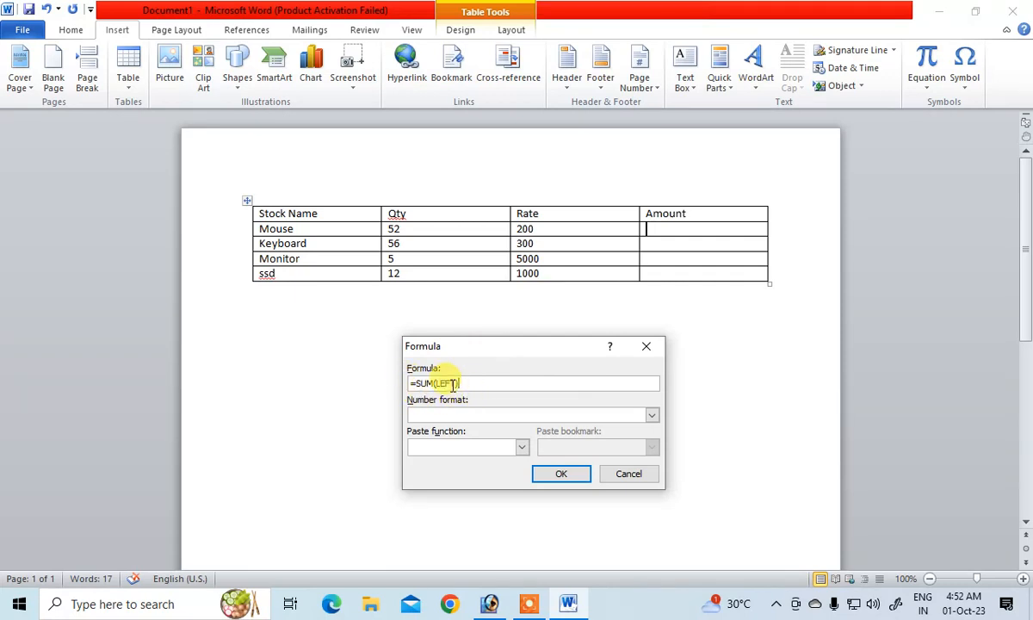
key(BackSpace)
key(BackSpace)
key(BackSpace)
key(BackSpace)
key(BackSpace)
key(BackSpace)
key(BackSpace)
key(BackSpace)
key(BackSpace)
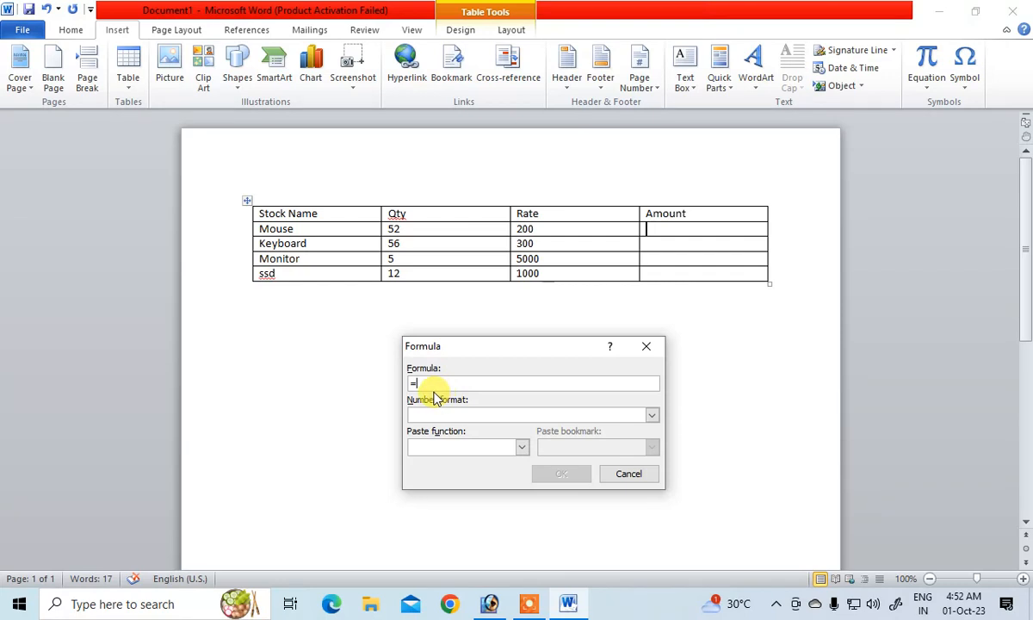
text(product()
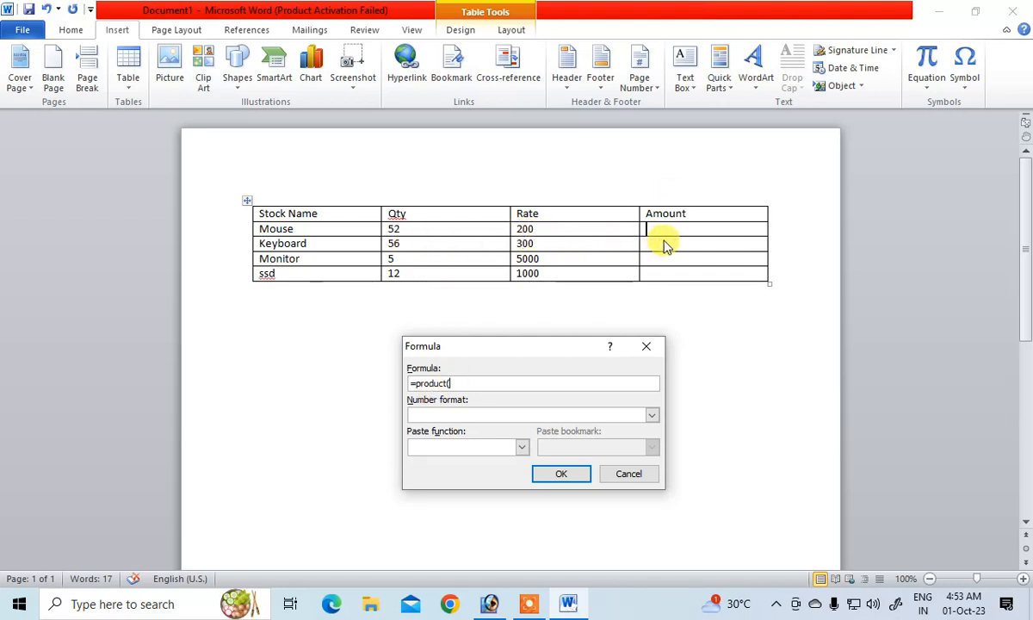
text(left)
click(560, 473)
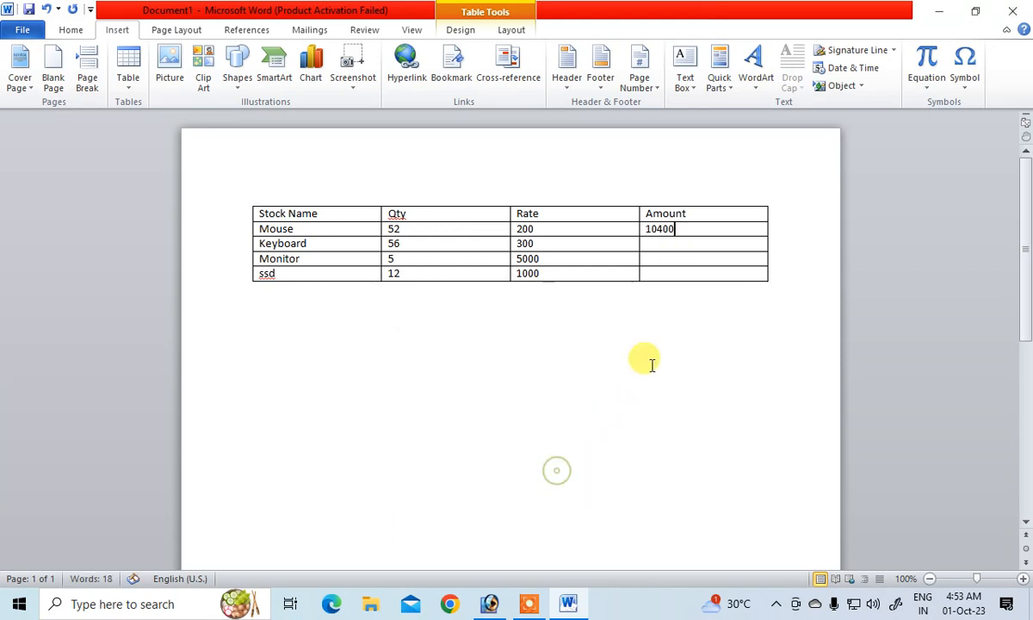
Insert a formula field in the Keyboard row's Amount cell, replacing the suggested SUM formula with =product(left).
click(654, 243)
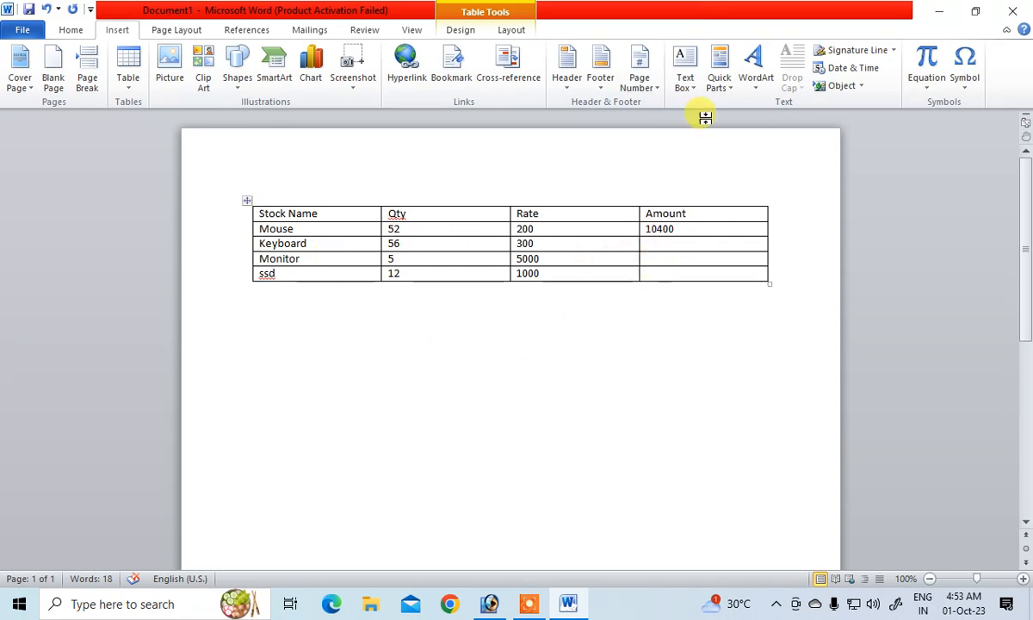
click(717, 86)
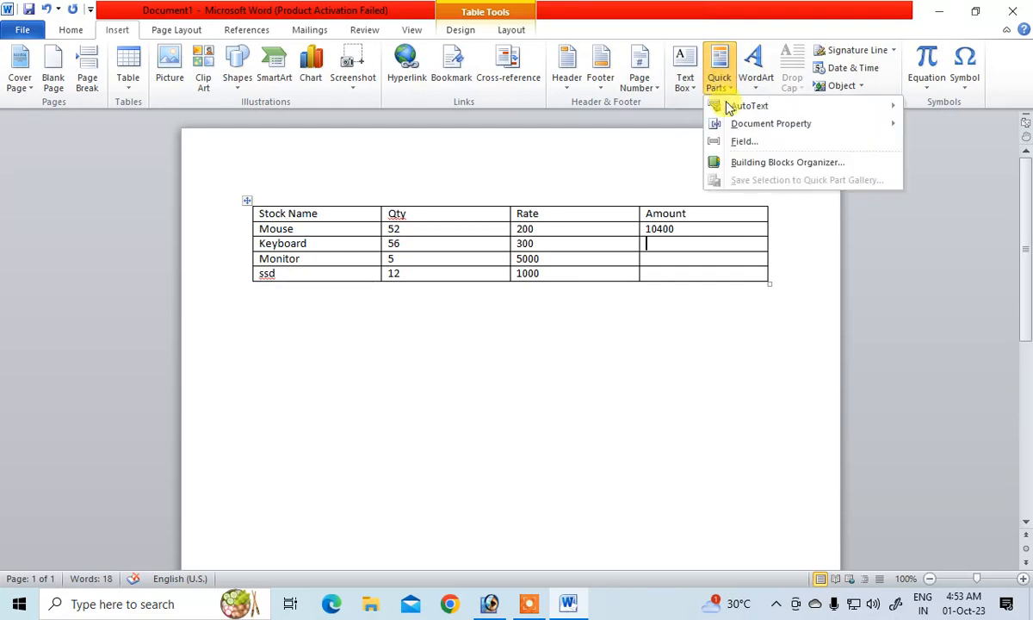
click(745, 142)
click(537, 303)
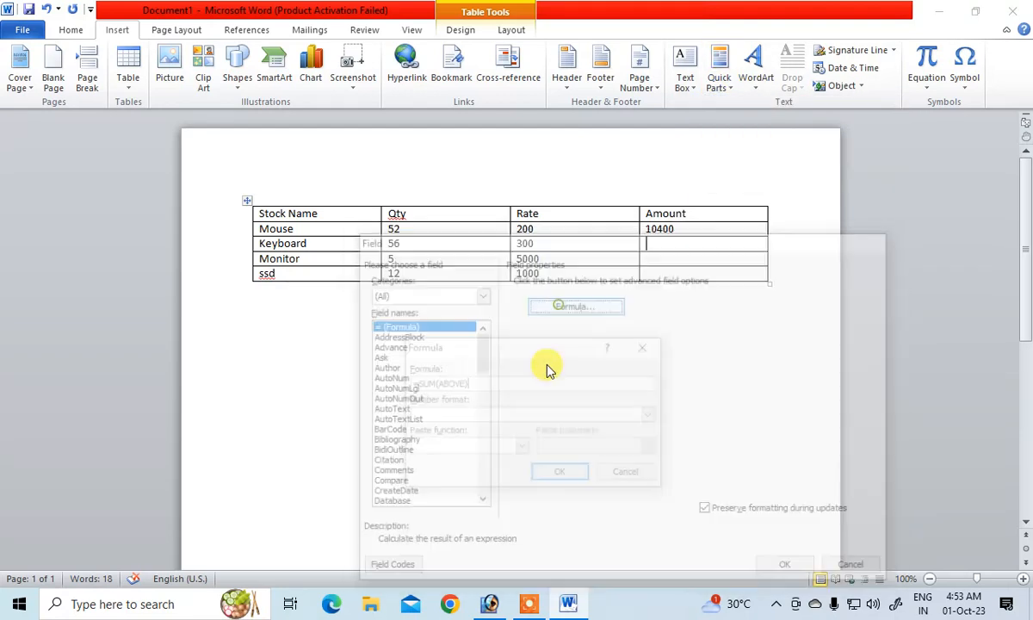
key(BackSpace)
key(BackSpace)
key(BackSpace)
key(BackSpace)
key(BackSpace)
key(BackSpace)
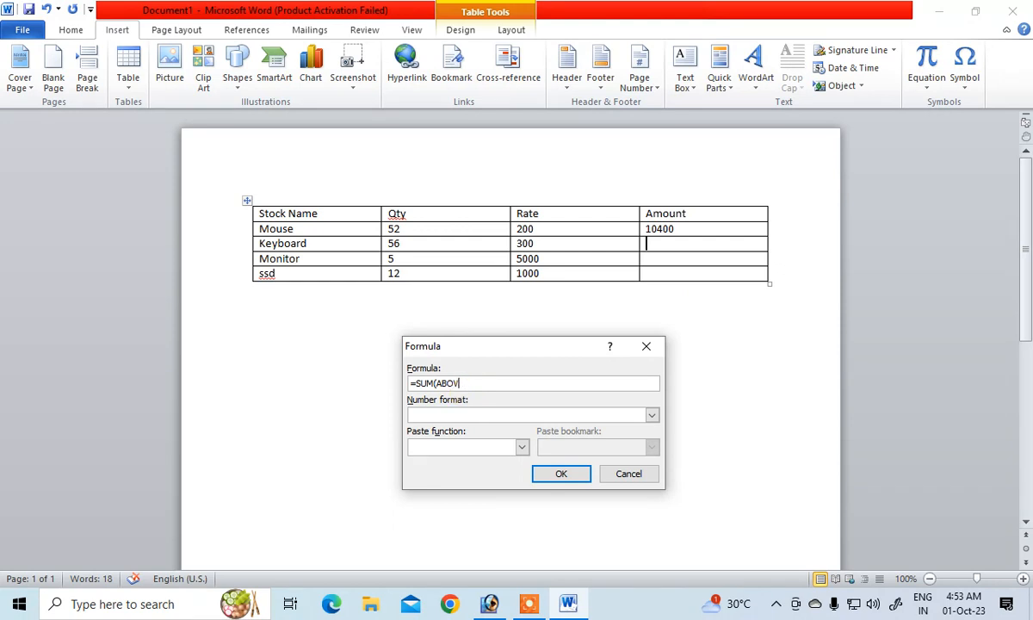
key(BackSpace)
key(BackSpace)
key(BackSpace)
key(BackSpace)
text(product(left)
key(ctrl+a)
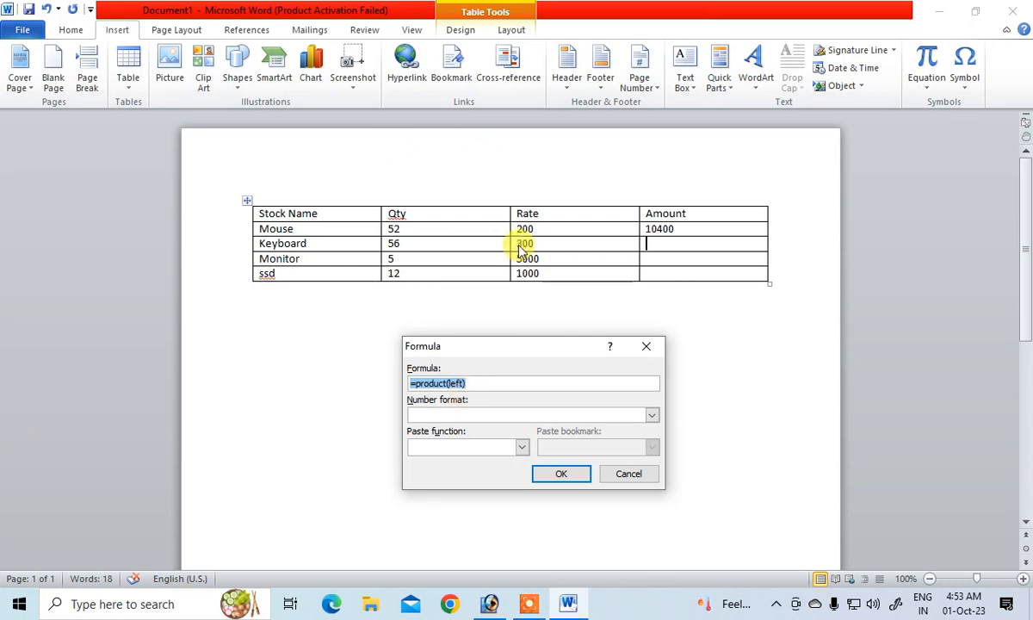
click(558, 473)
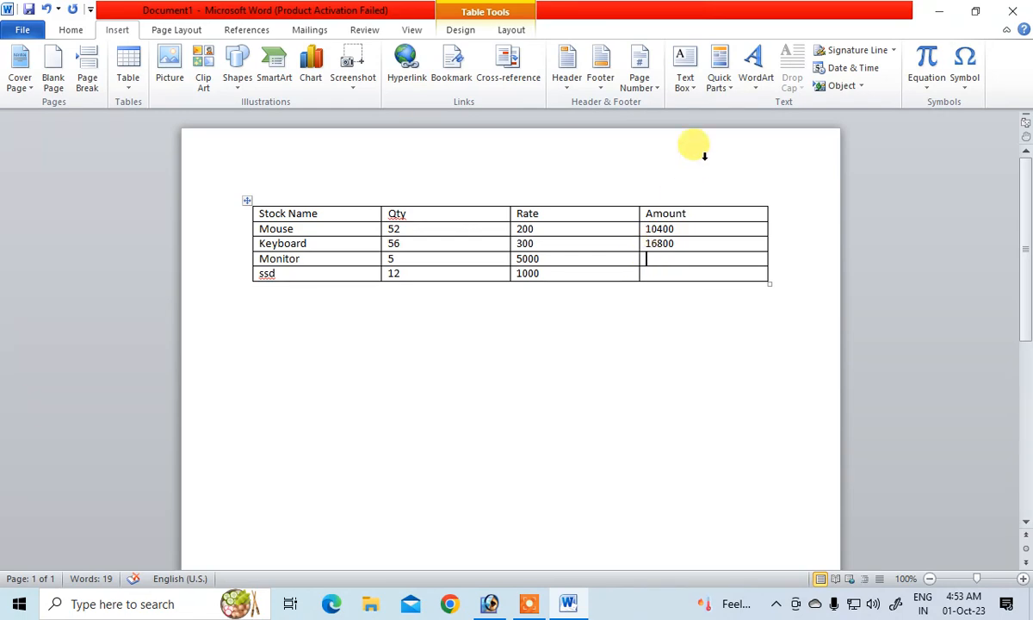
Insert a formula field with =product(left) in the Monitor row's Amount cell.
click(720, 84)
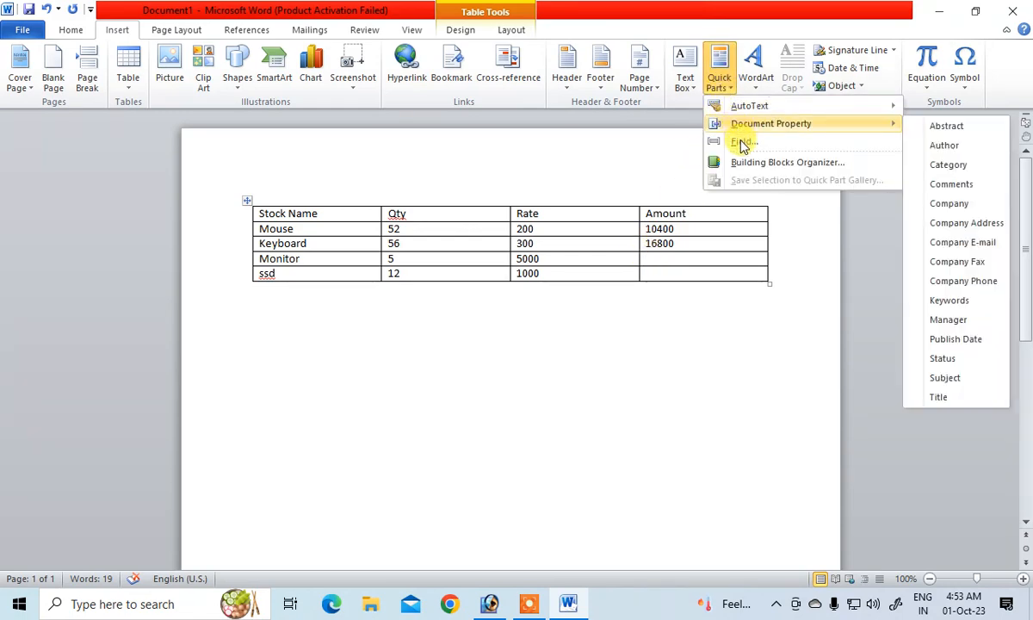
click(741, 141)
click(547, 303)
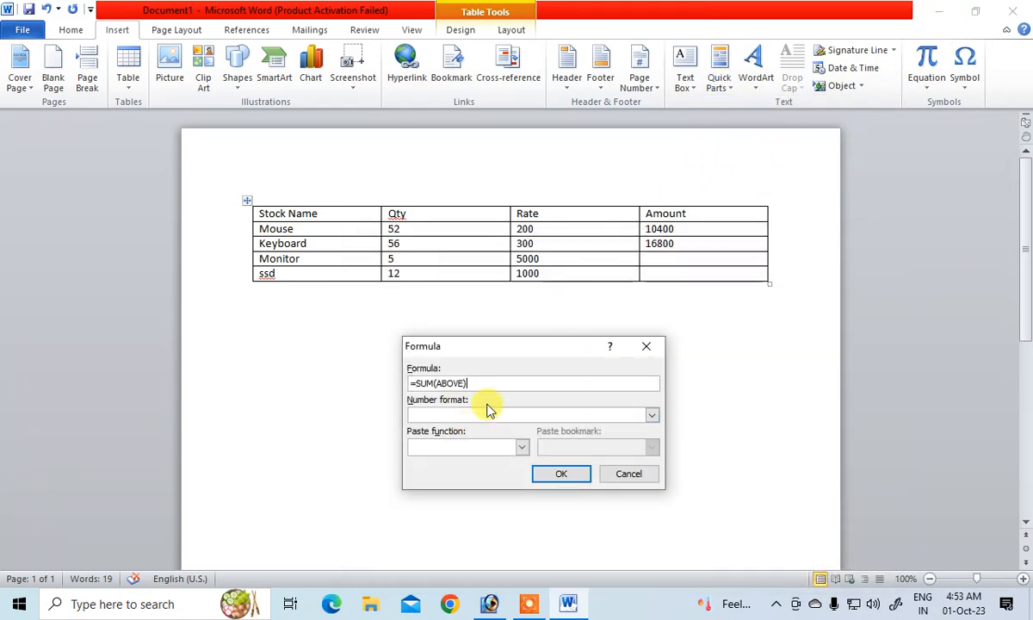
key(BackSpace)
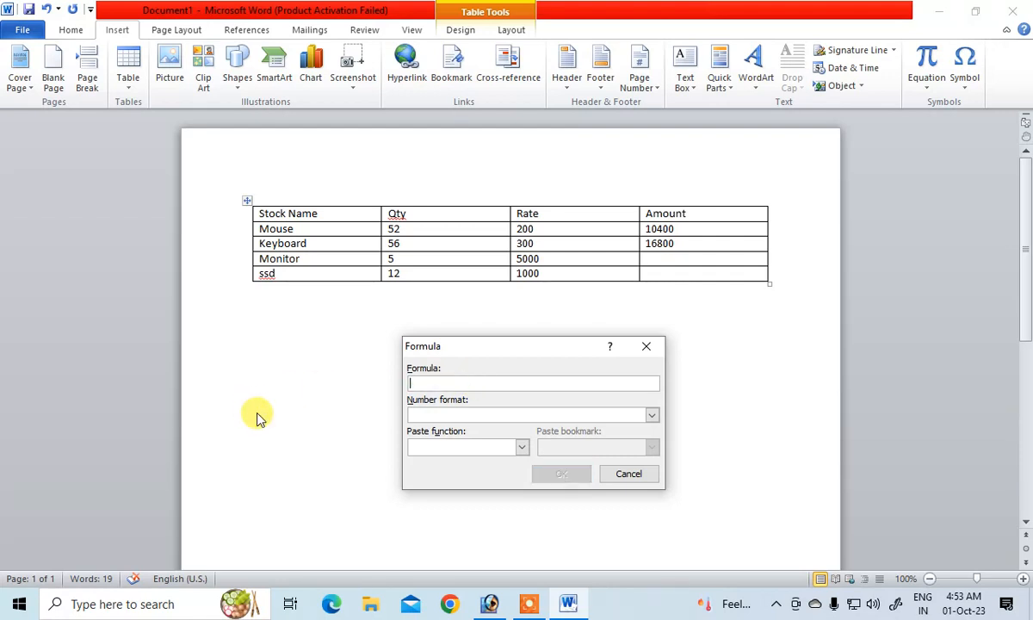
text(=product(left))
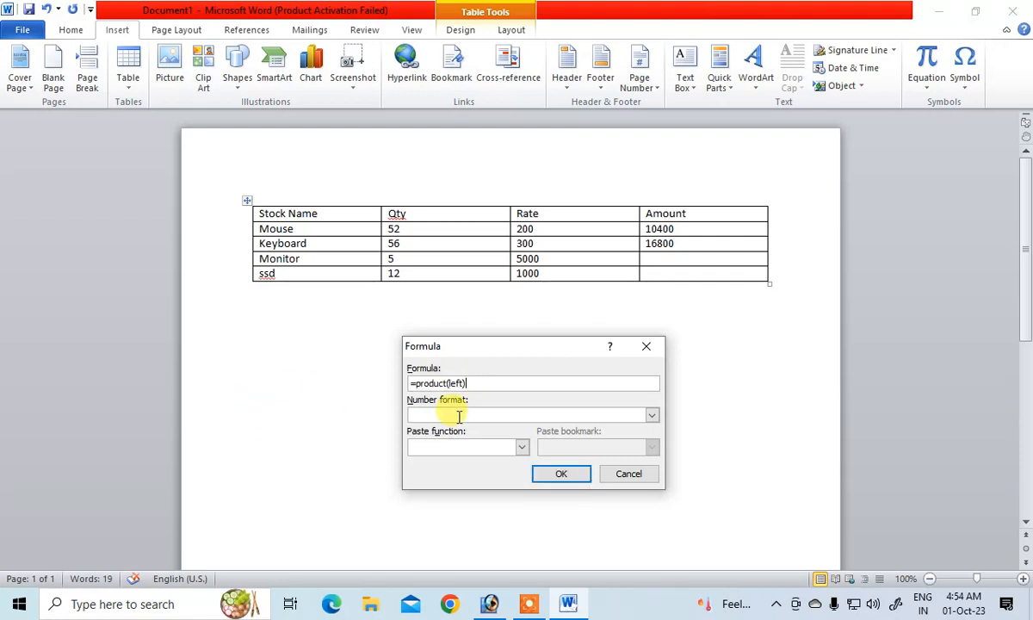
click(555, 484)
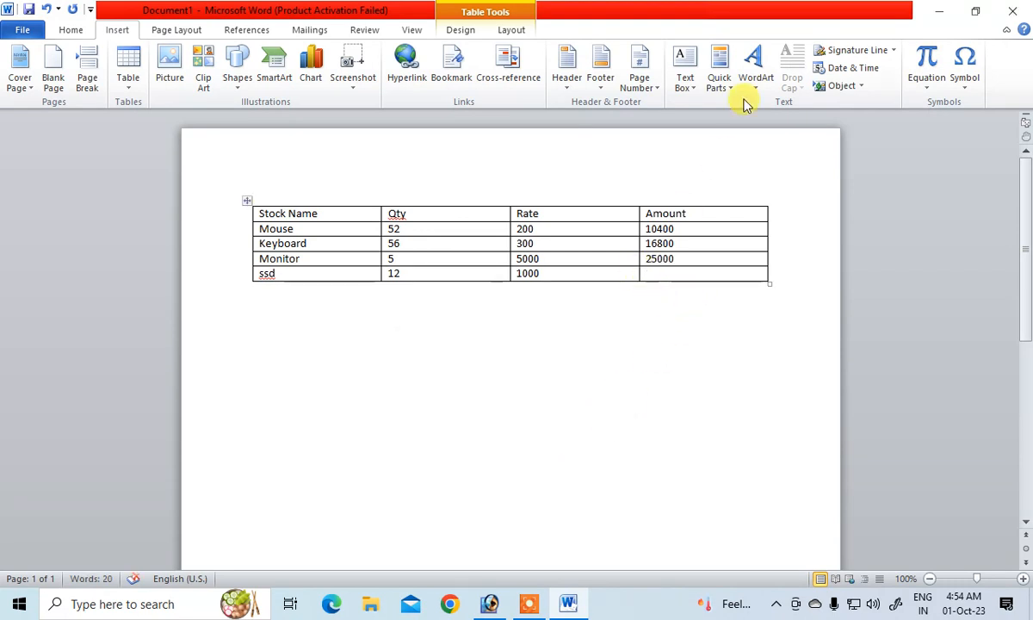
Insert a formula field with =product(left) in the ssd row's Amount cell.
click(719, 73)
click(742, 143)
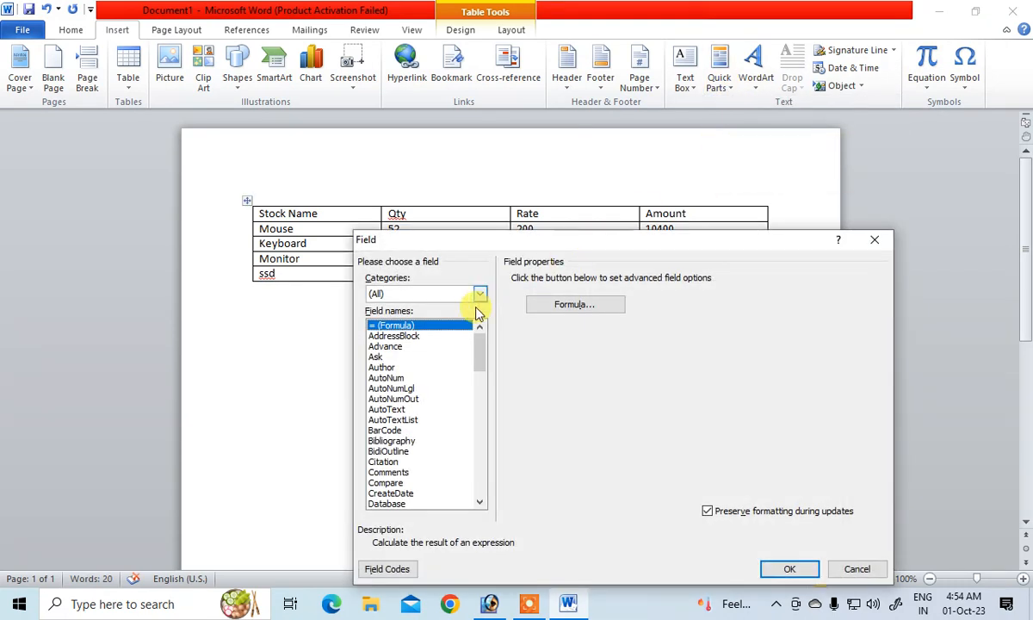
click(558, 310)
drag(487, 383, 265, 421)
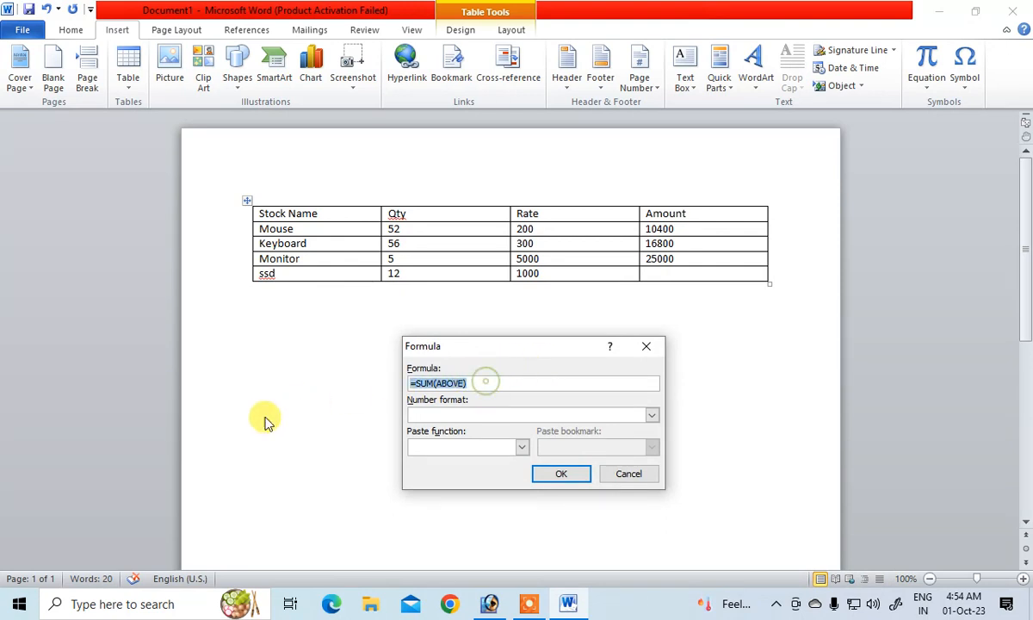
key(BackSpace)
text(=product(left))
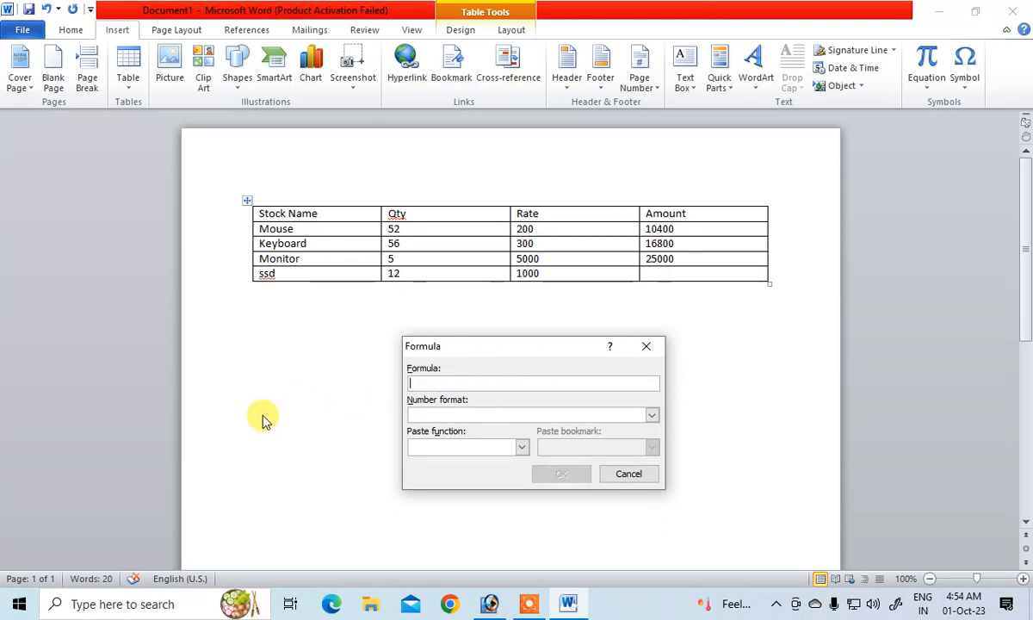
click(575, 474)
Add a row below ssd with Cd as the stock name, 45 as the Qty and 50 as the Rate.
click(691, 336)
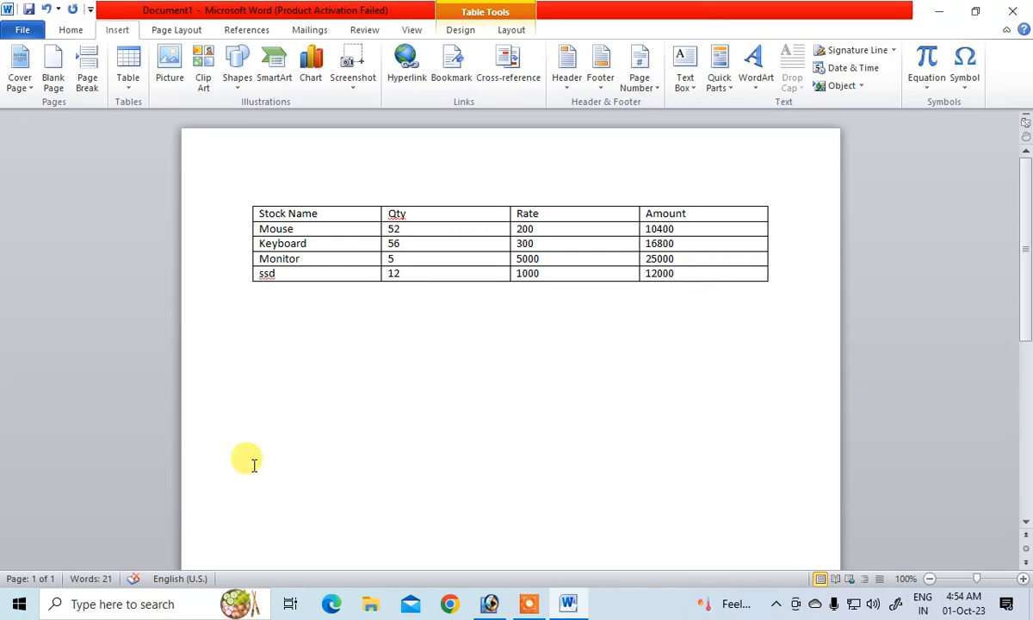
key(Tab)
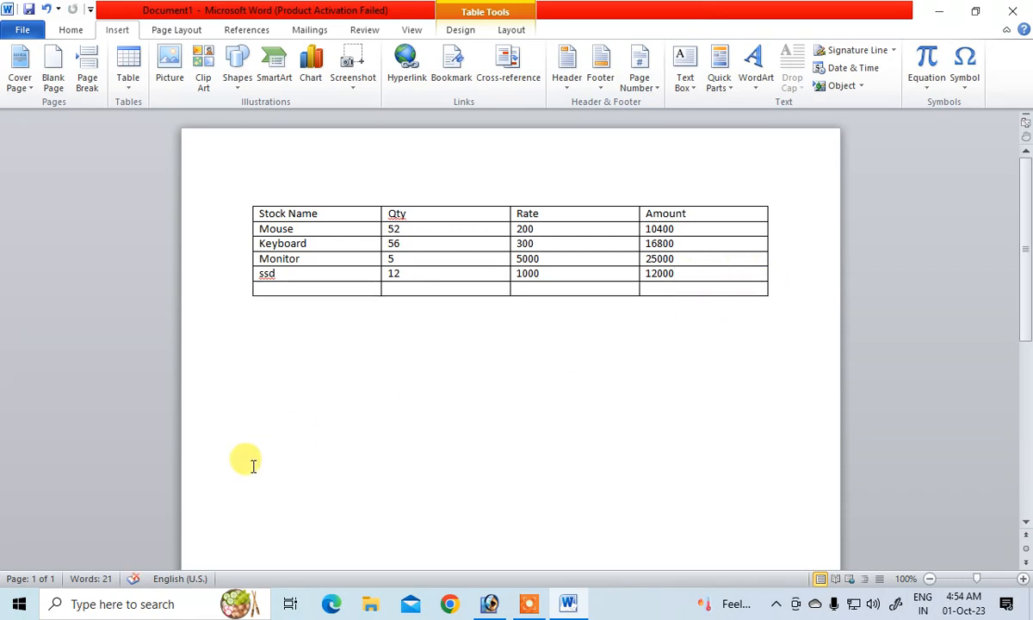
text(cd)
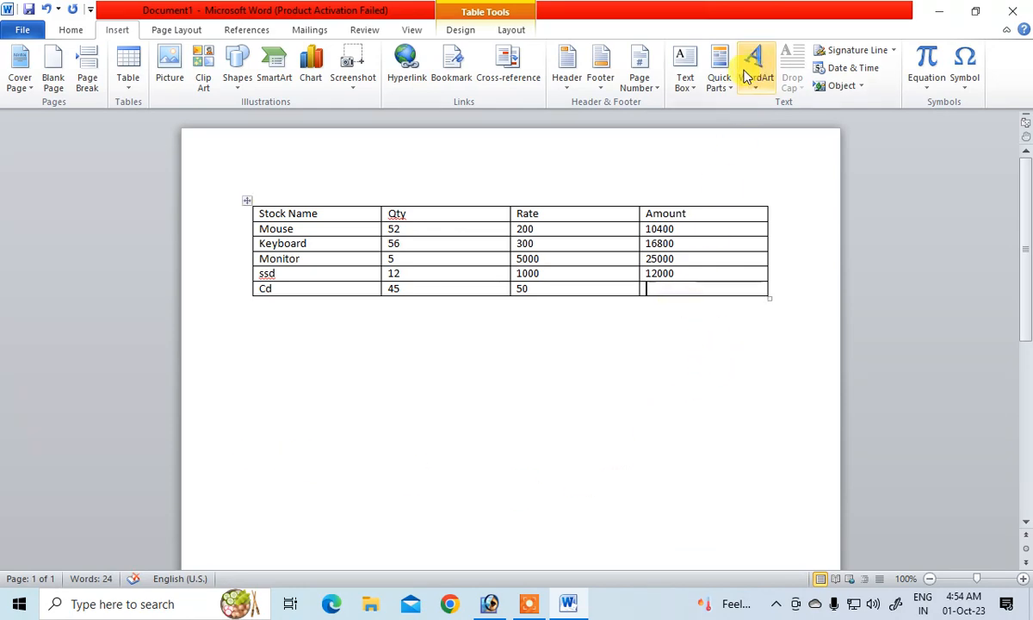
Insert a formula field with =product(left) in the Cd row's Amount cell.
click(719, 73)
click(746, 139)
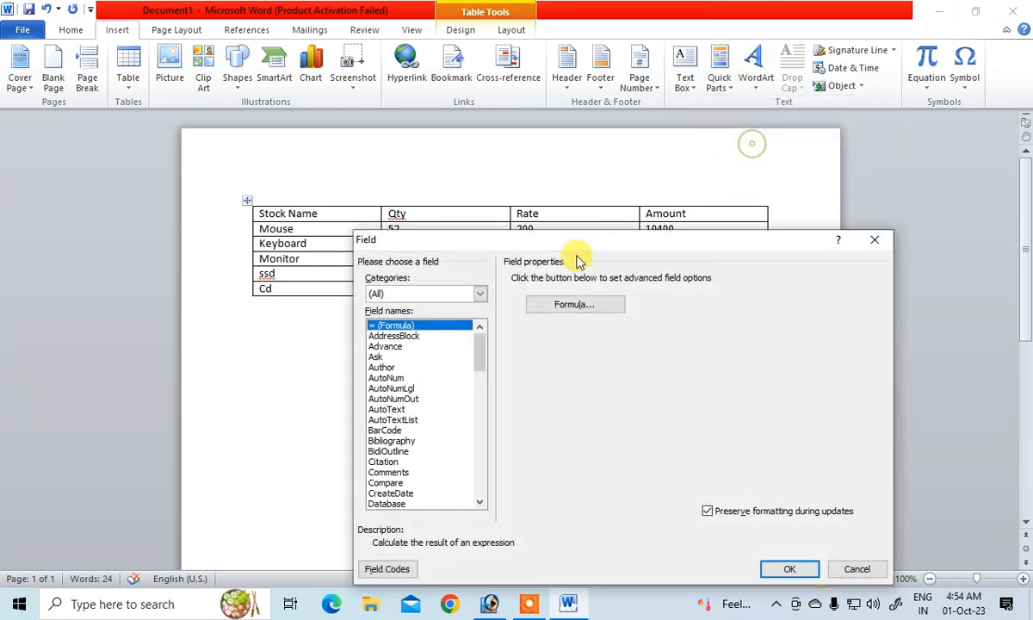
click(549, 304)
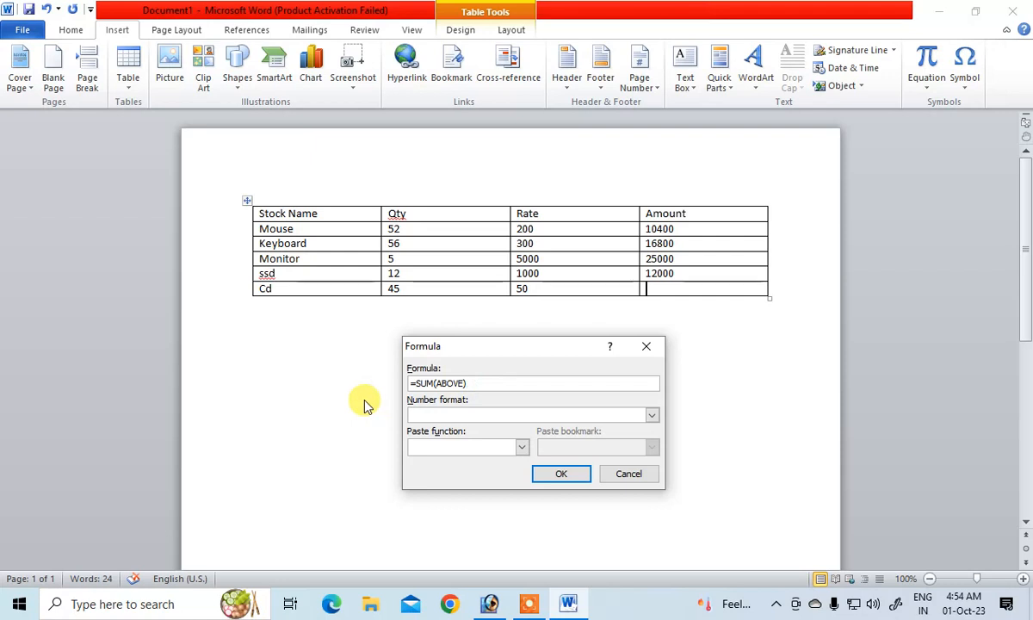
key(BackSpace)
key(BackSpace)
key(BackSpace)
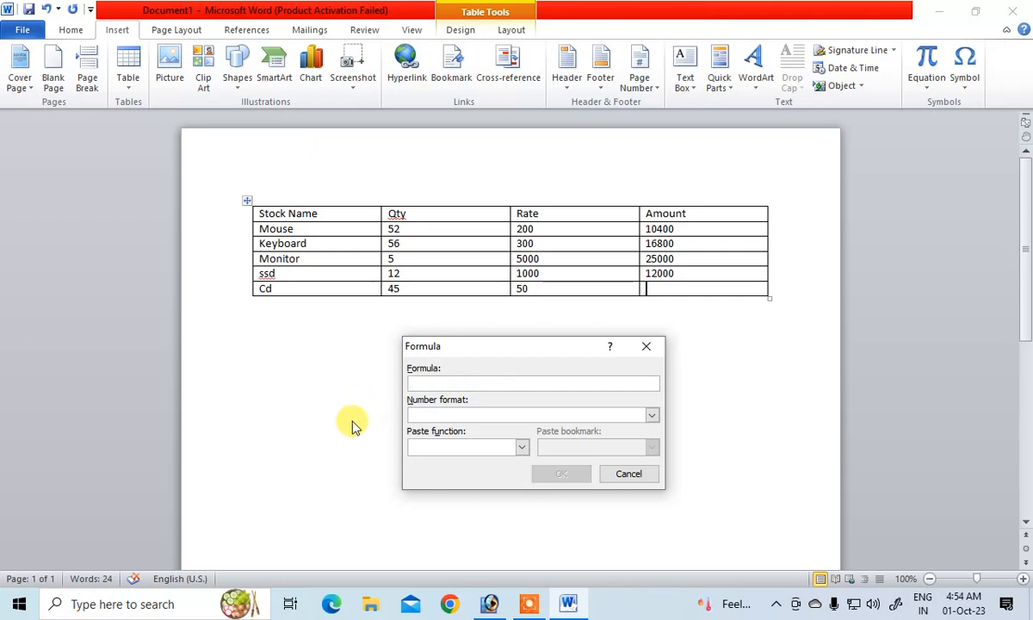
text(=product(left))
click(559, 474)
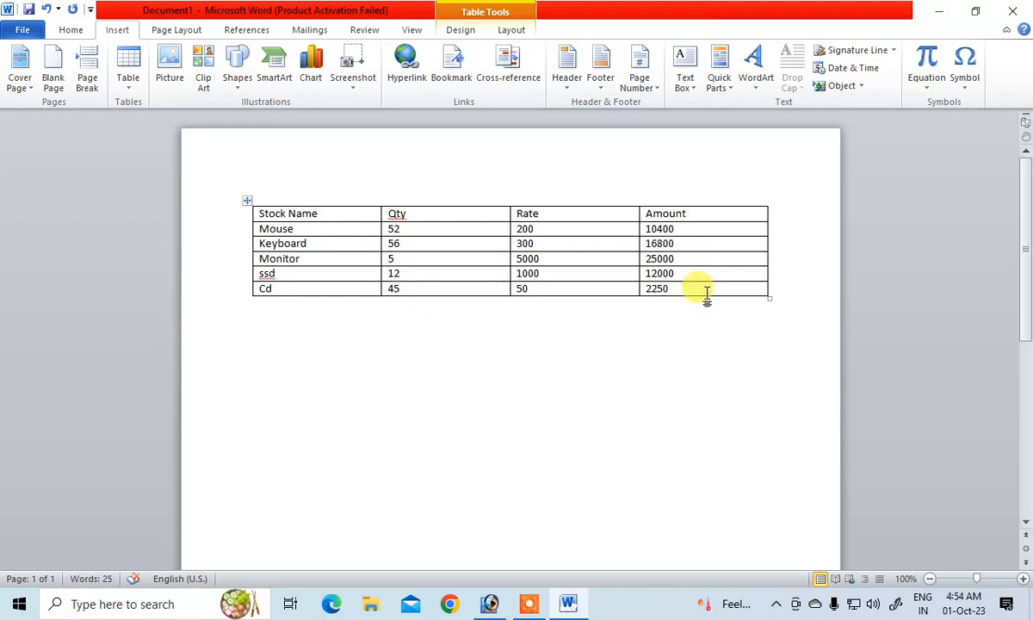
Add a row below Cd labelled total in the Rate column and insert the formula =SUM(ABOVE) in its Amount cell.
key(Tab)
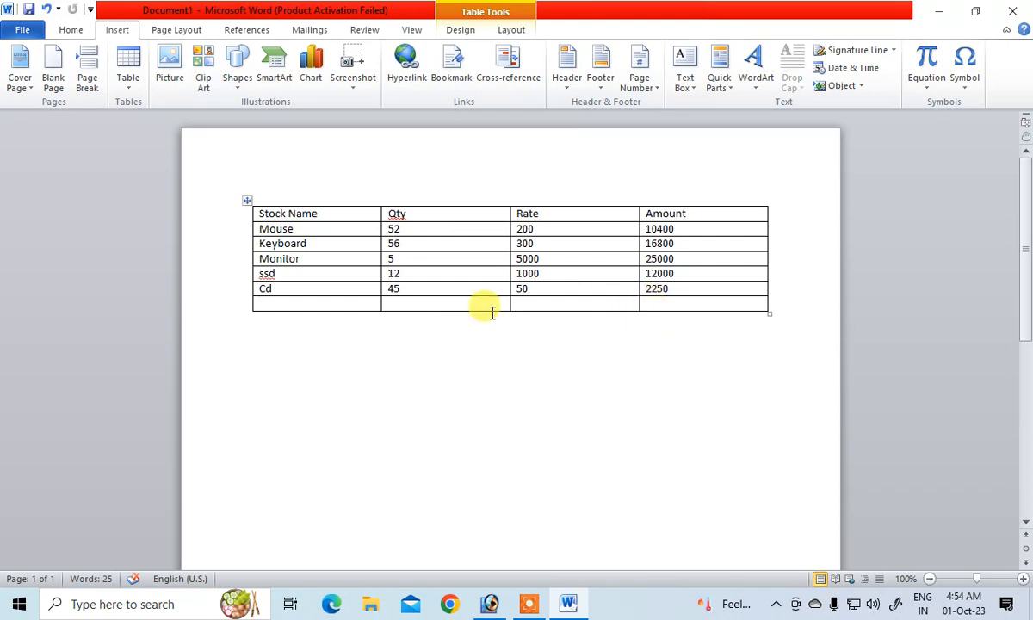
text(total)
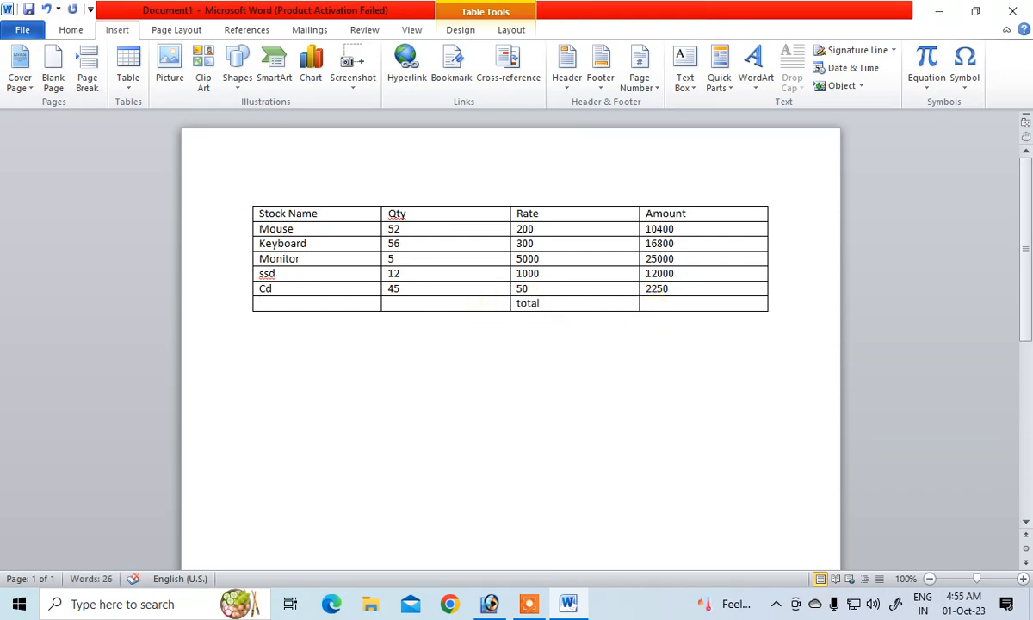
click(656, 303)
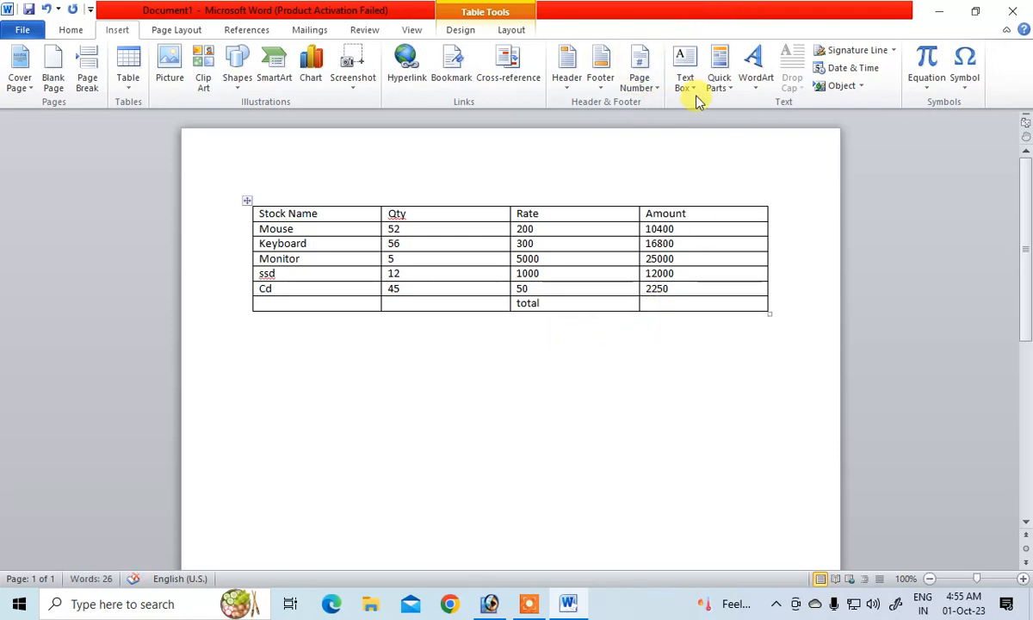
click(717, 79)
click(717, 137)
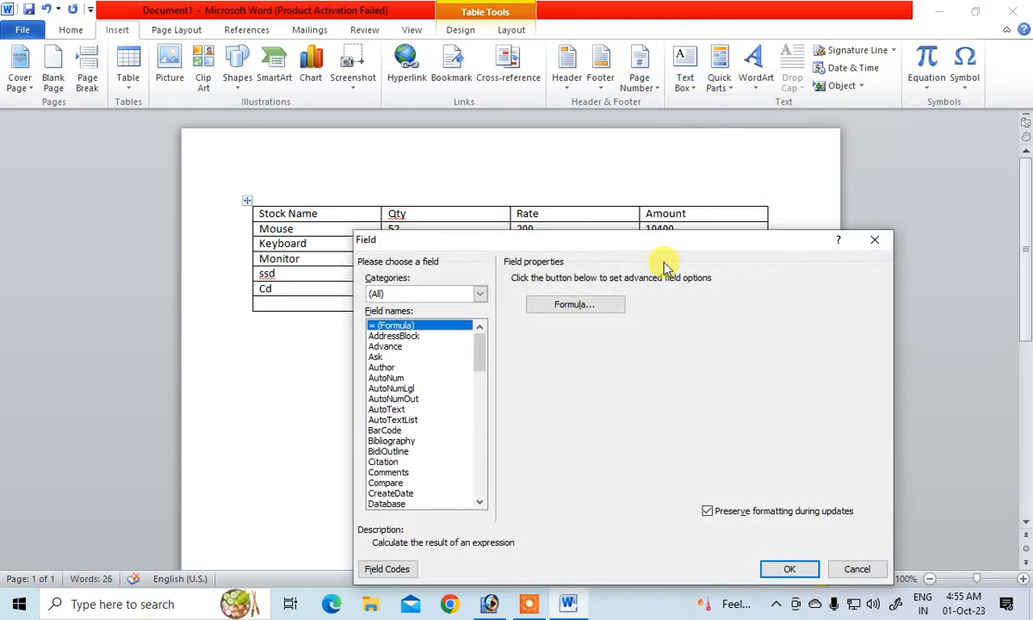
click(541, 306)
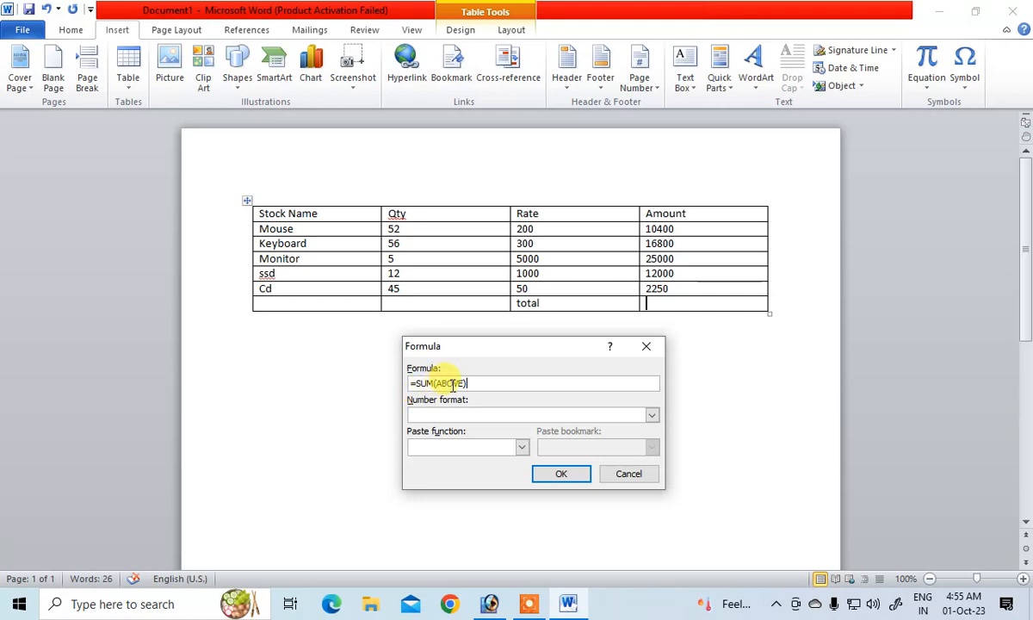
click(556, 474)
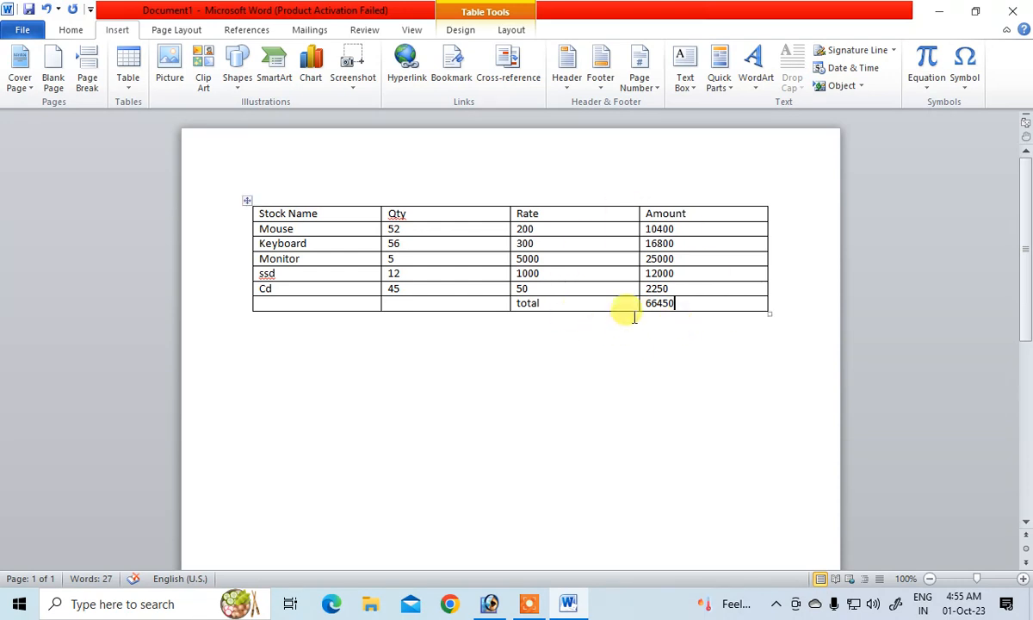
click(568, 426)
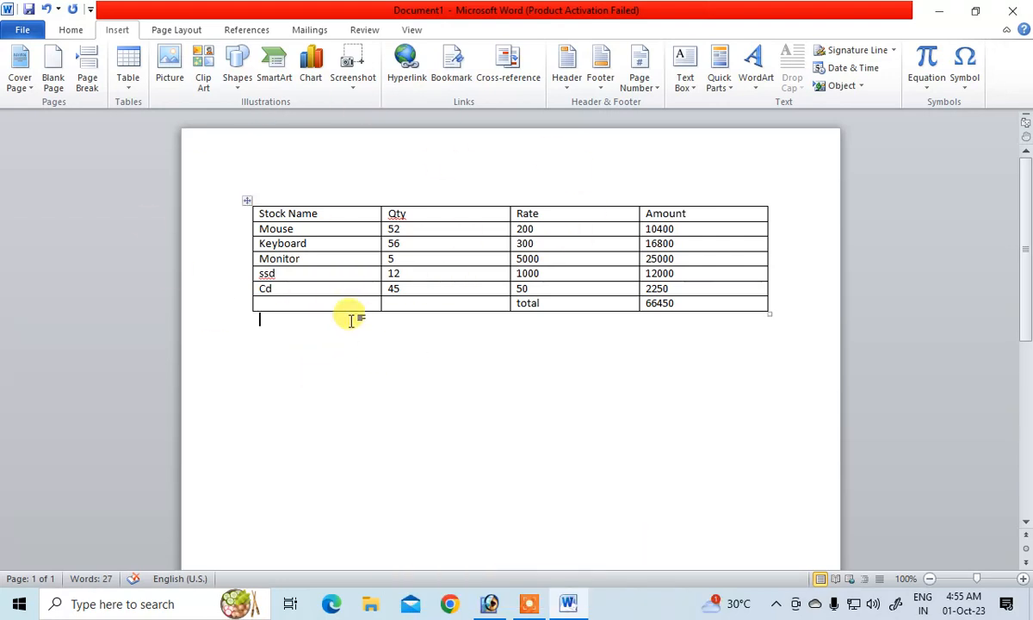
Apply the built-in orange table style with a solid header row and banded rows to the whole table.
click(248, 201)
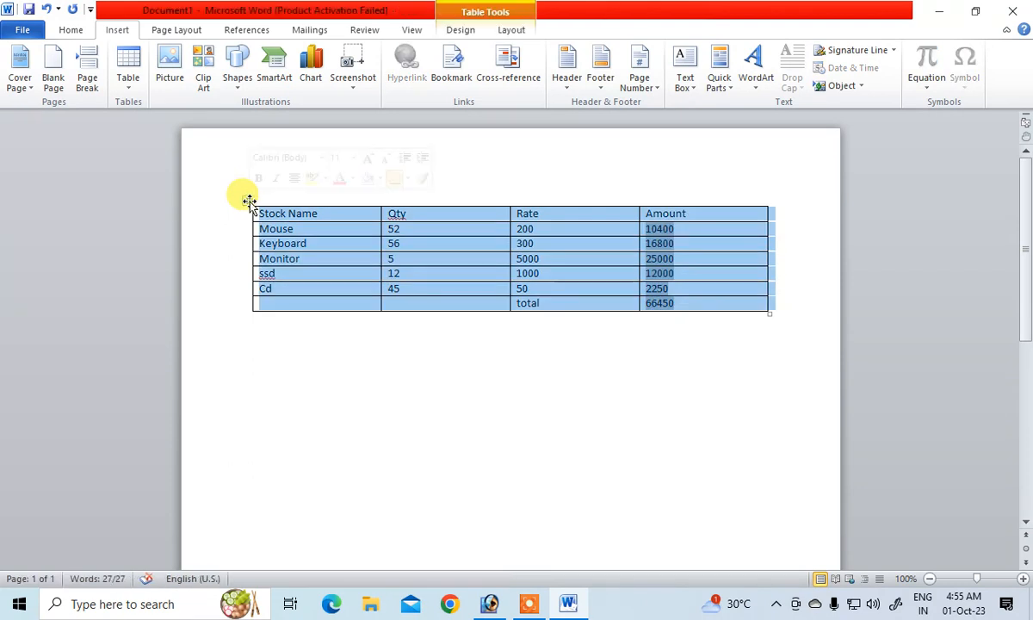
click(462, 31)
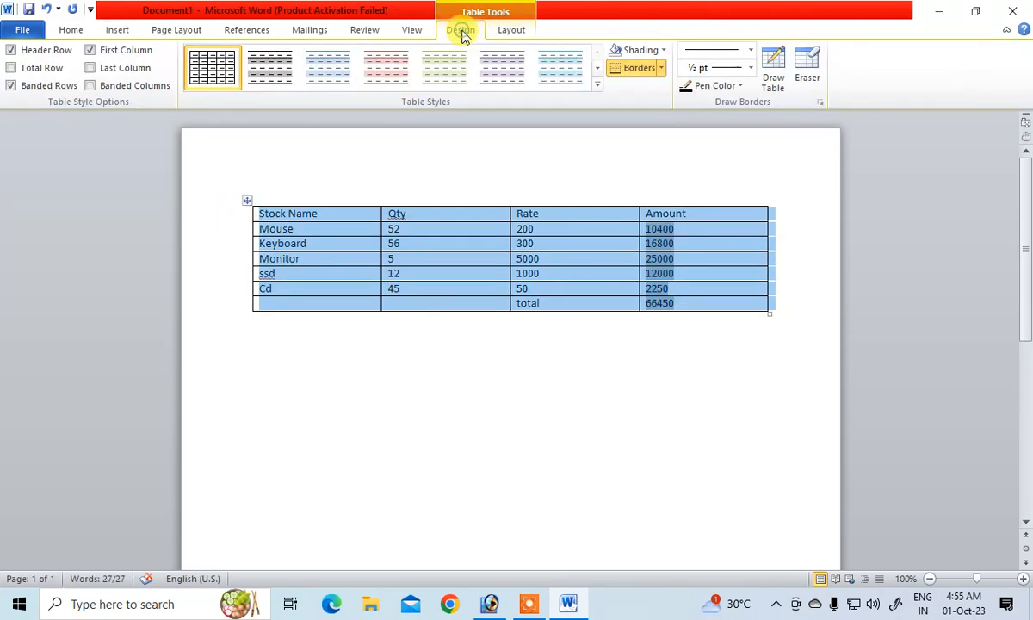
click(595, 86)
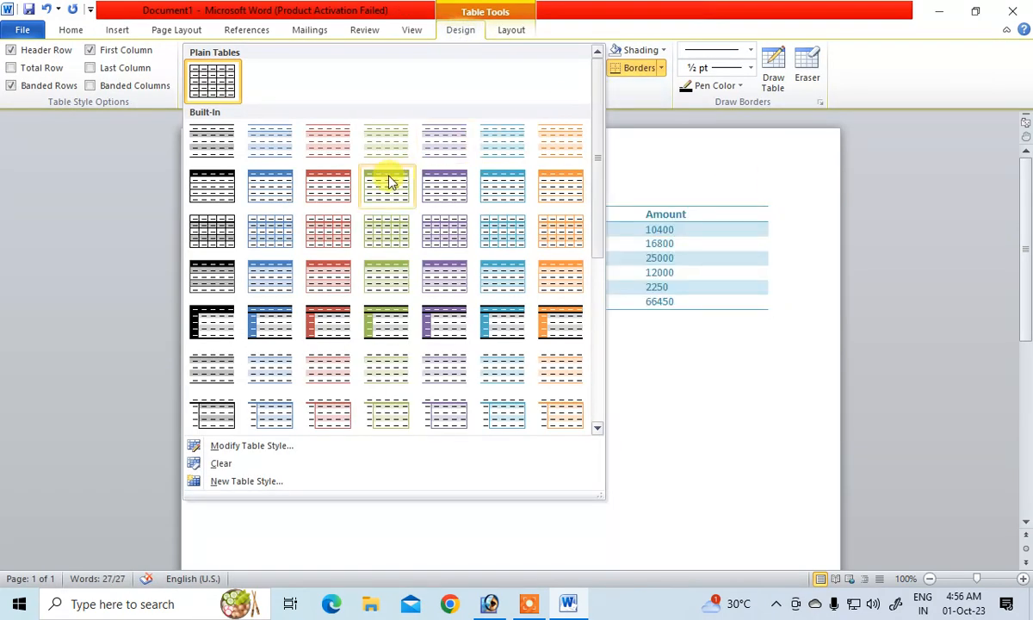
click(561, 282)
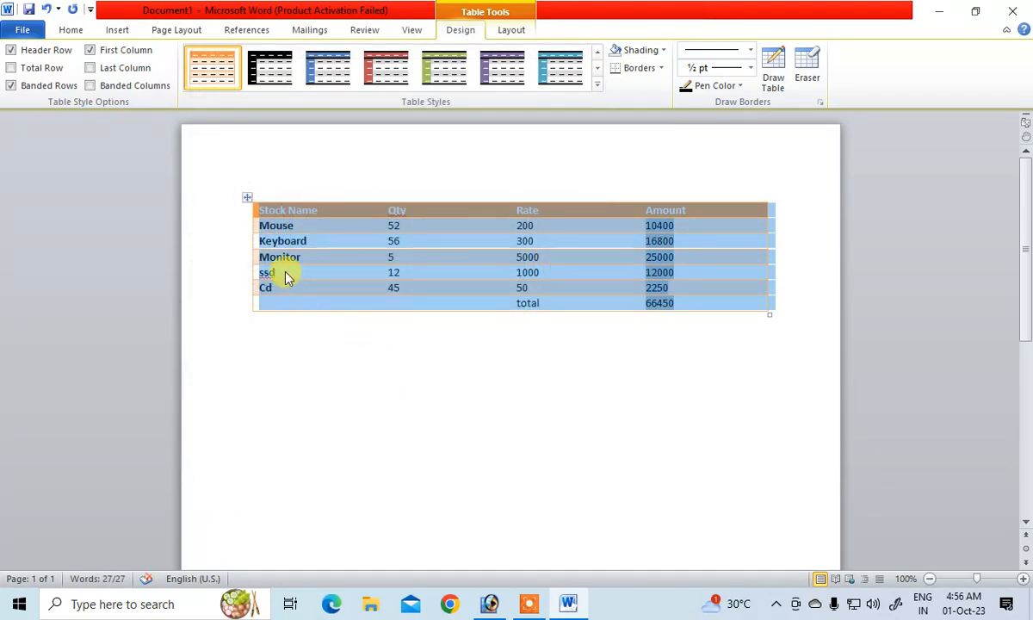
Enable the Banded Columns, Last Column and Total Row style options for the table.
click(90, 85)
click(89, 67)
click(11, 67)
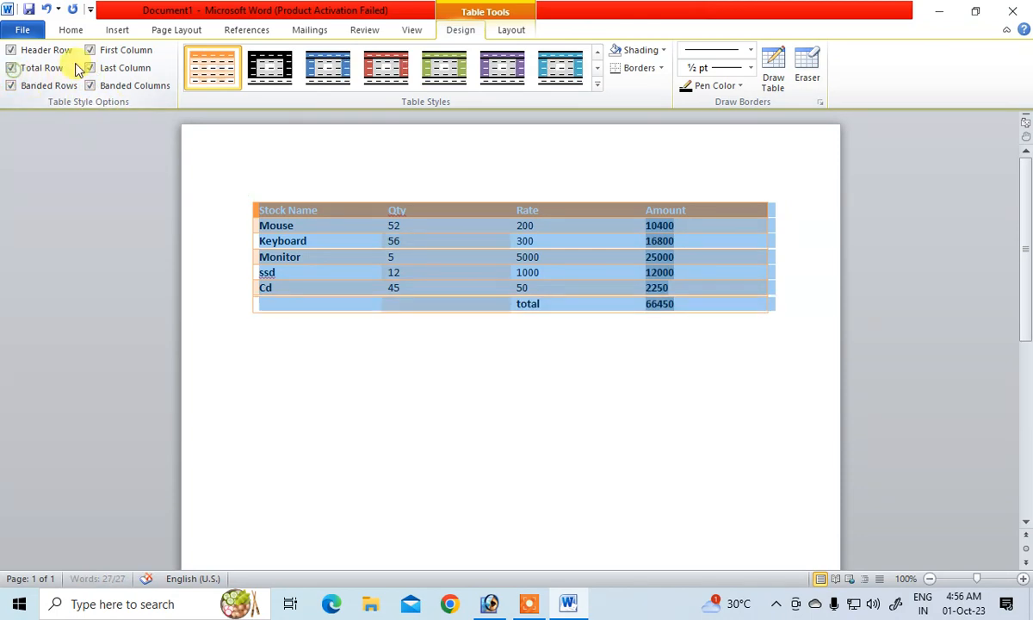
Deselect the table and enlarge it slightly in width and height so its rows are taller.
click(406, 339)
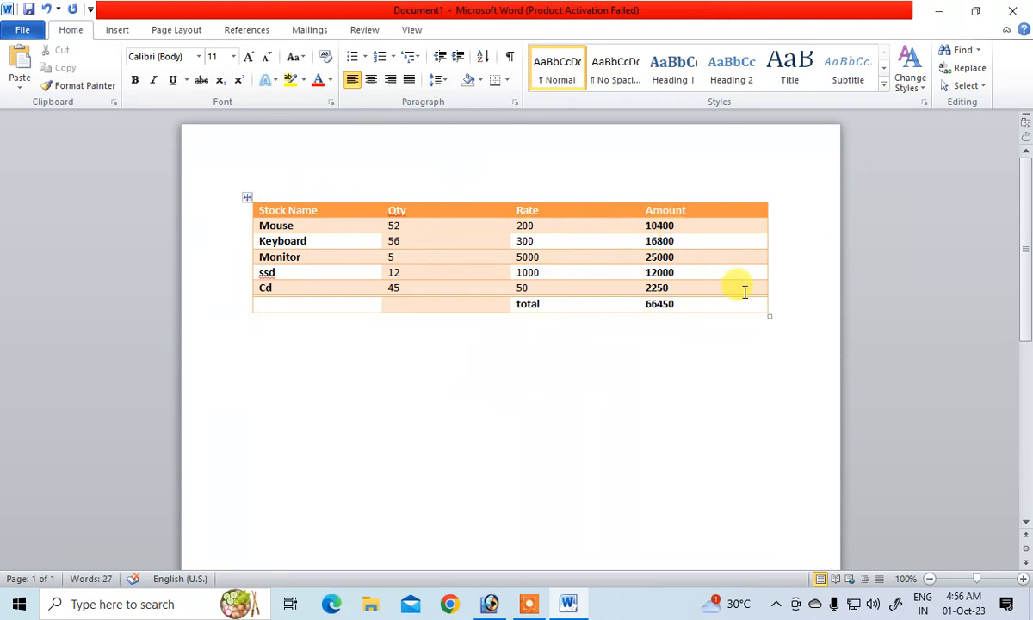
drag(771, 317, 801, 363)
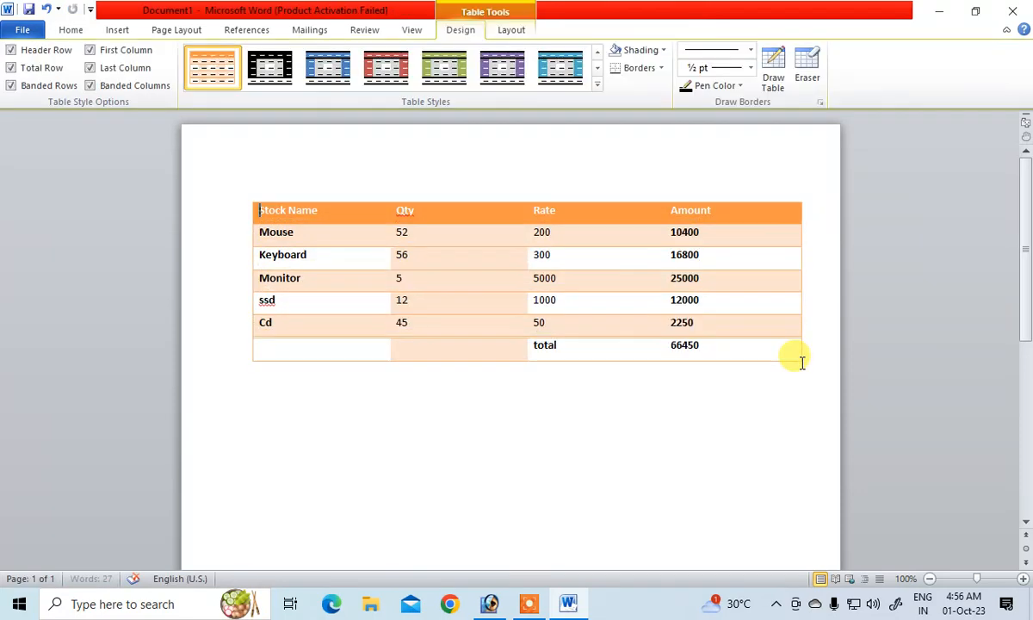
Center the text vertically in every cell of the stock table through the table properties, leaving the table deselected.
click(636, 386)
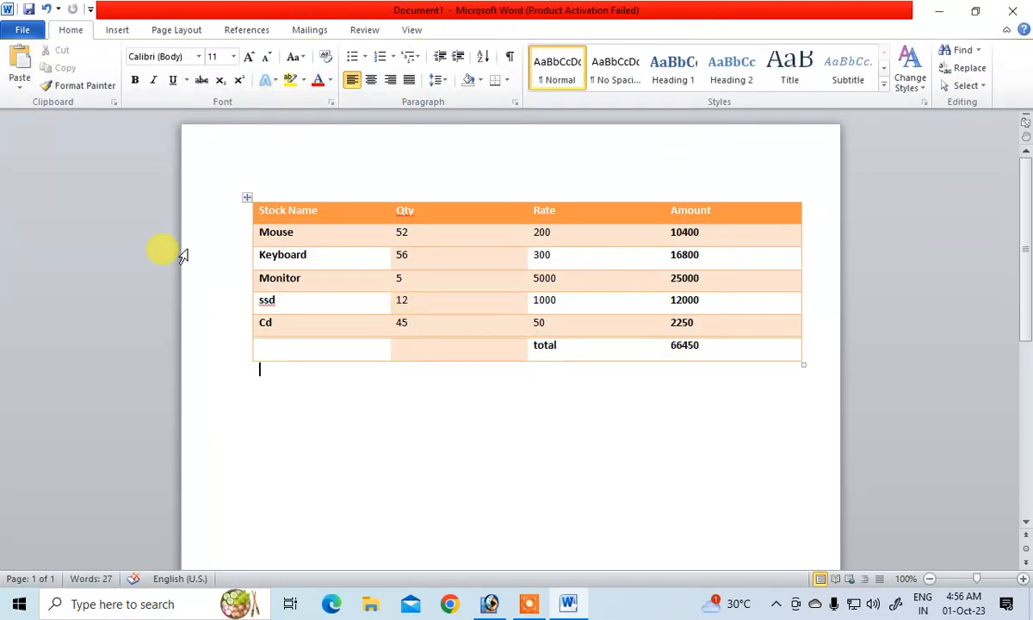
click(247, 197)
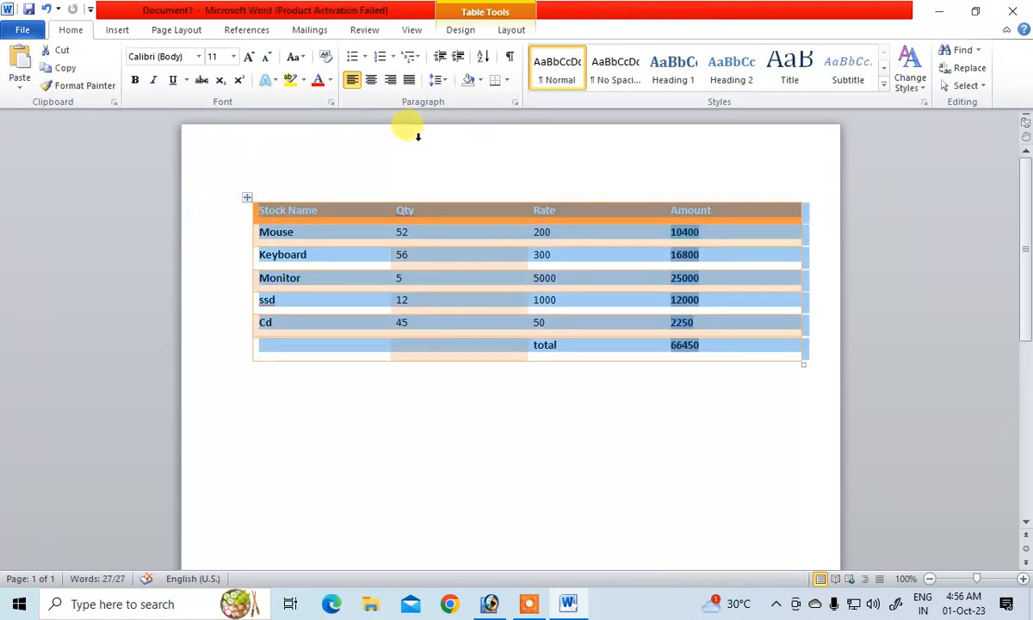
right_click(485, 274)
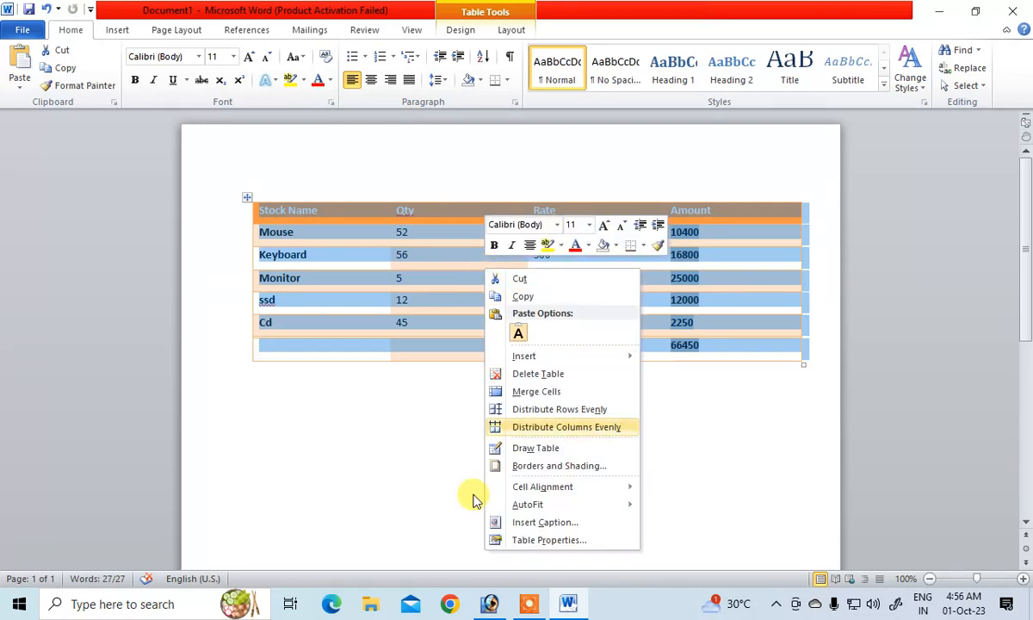
click(549, 540)
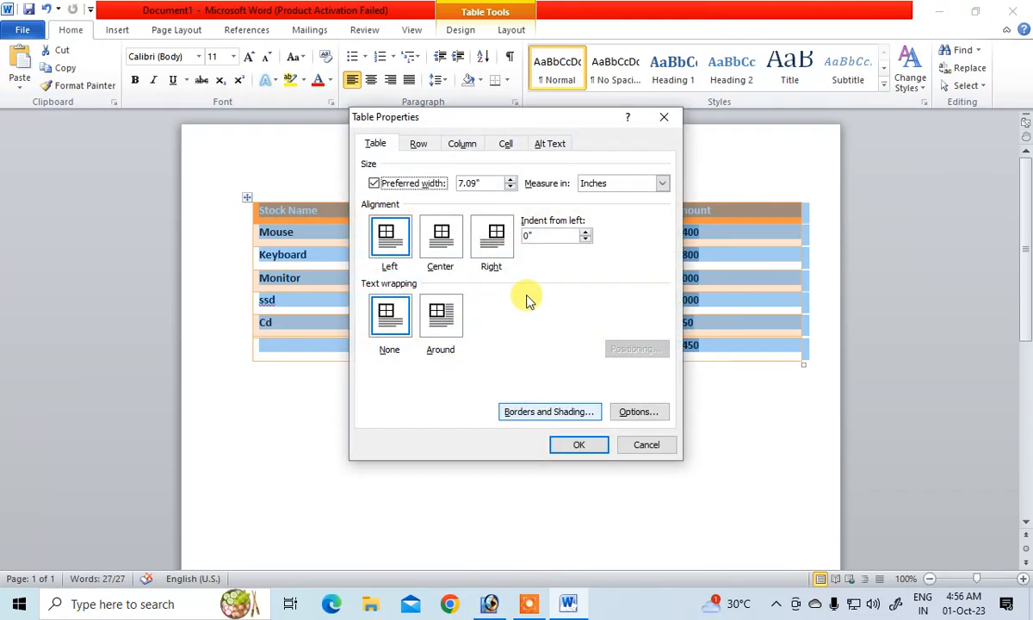
click(505, 144)
click(439, 252)
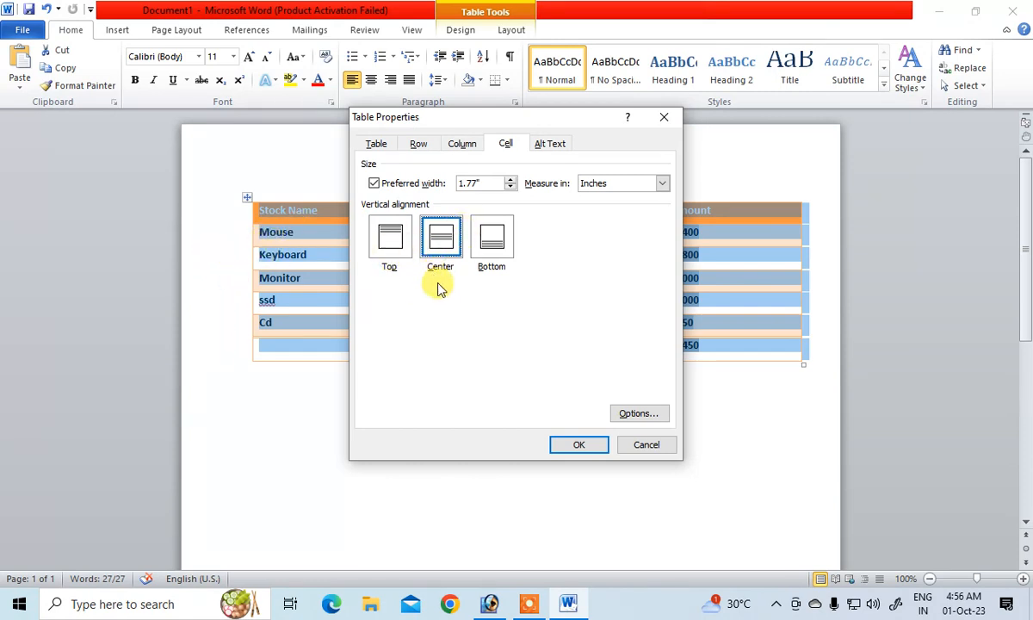
click(579, 444)
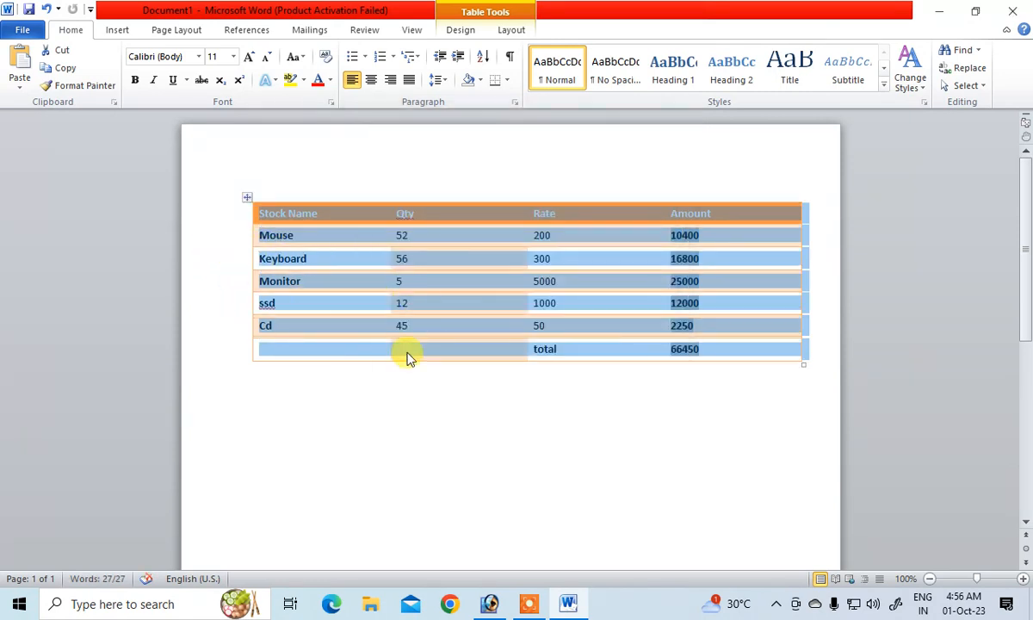
click(417, 431)
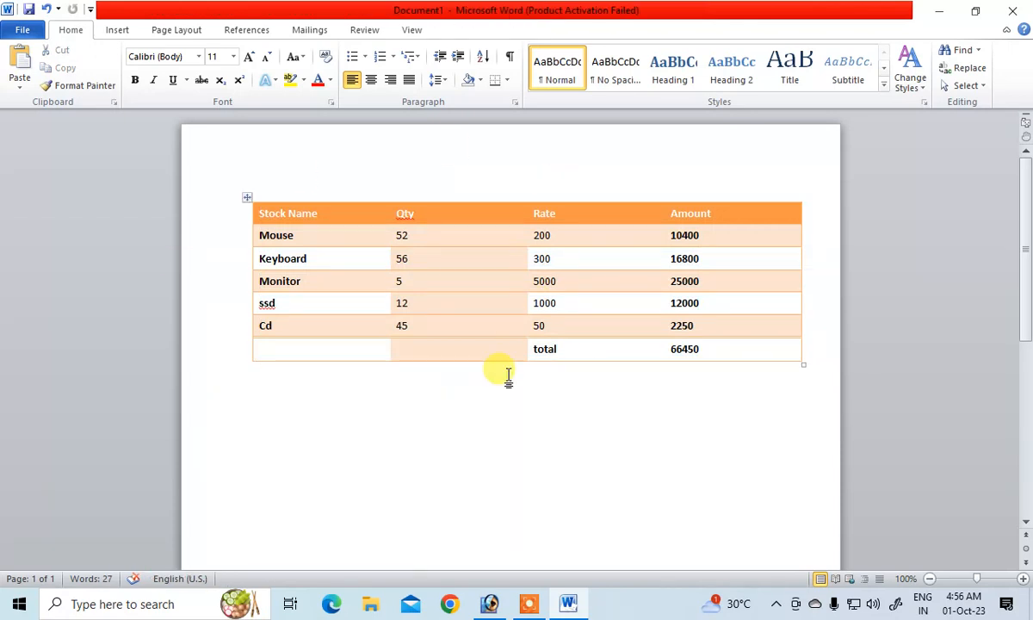
click(447, 438)
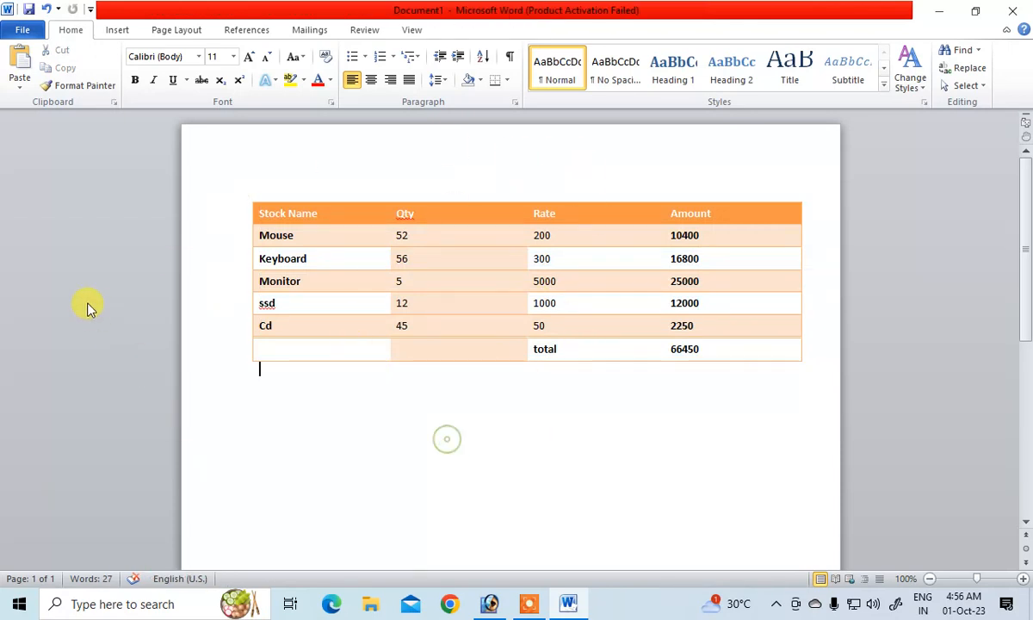
click(384, 165)
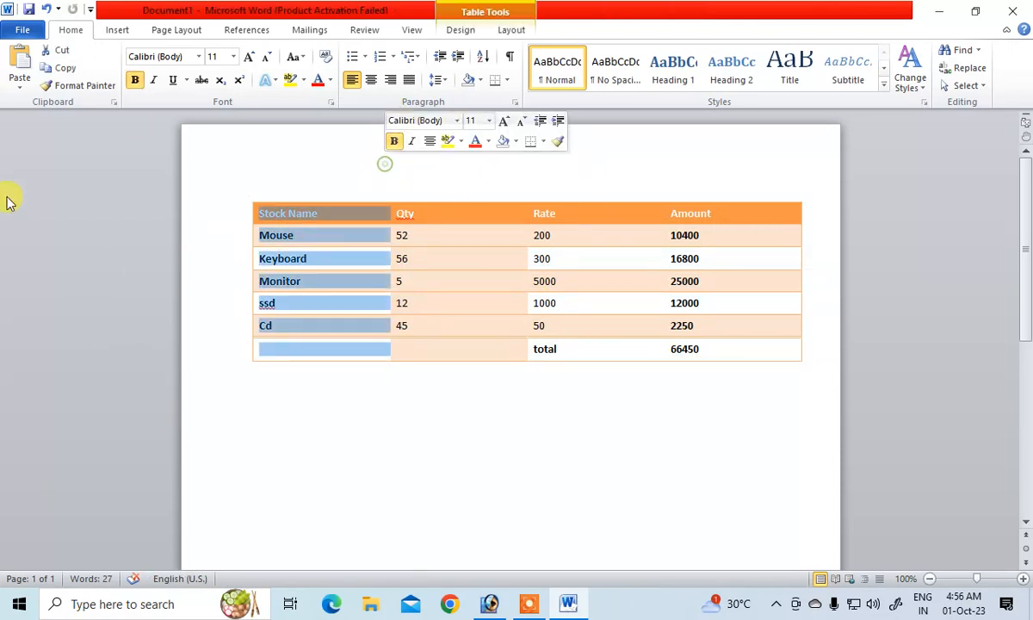
click(112, 30)
click(583, 481)
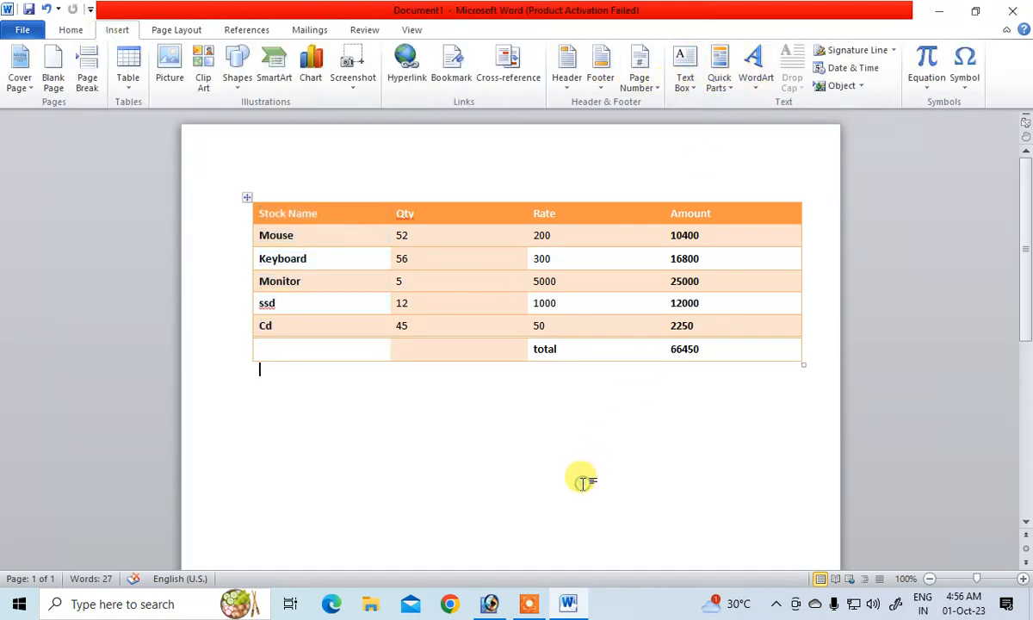